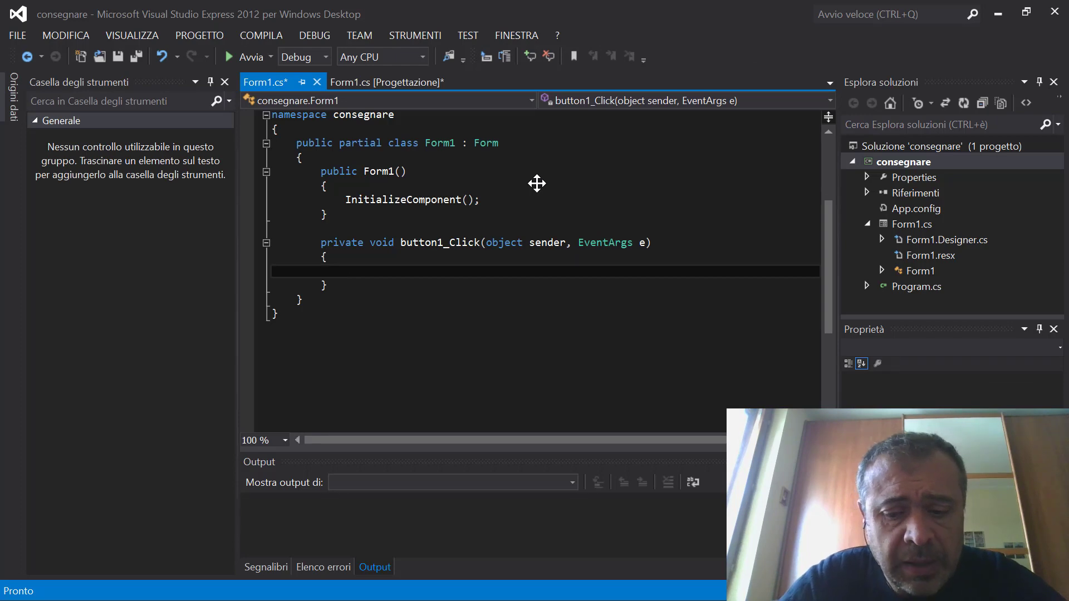
Write label1.Text = textBox1.Text; in the body of the button1_Click handler
{"action": "type", "text": "lab"}
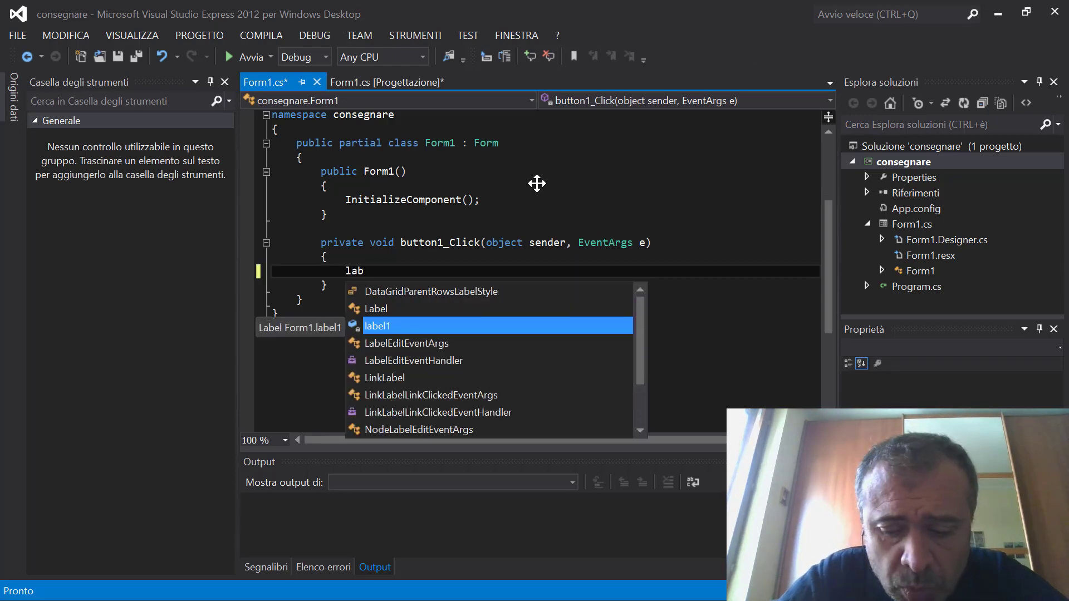
{"action": "type", "text": "el1.tex"}
{"action": "key", "text": "Tab"}
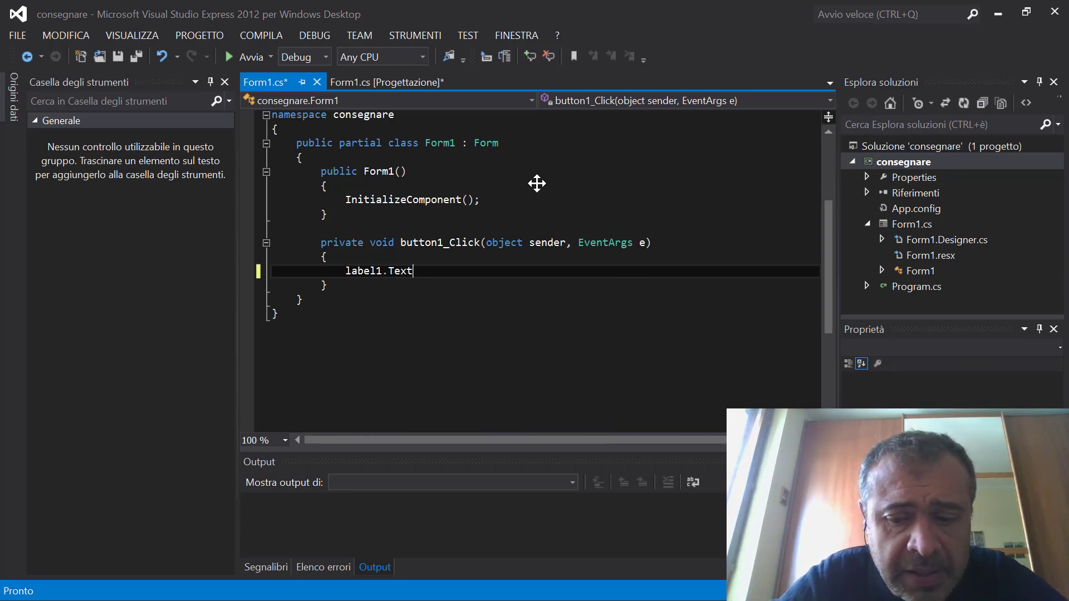
{"action": "type", "text": "="}
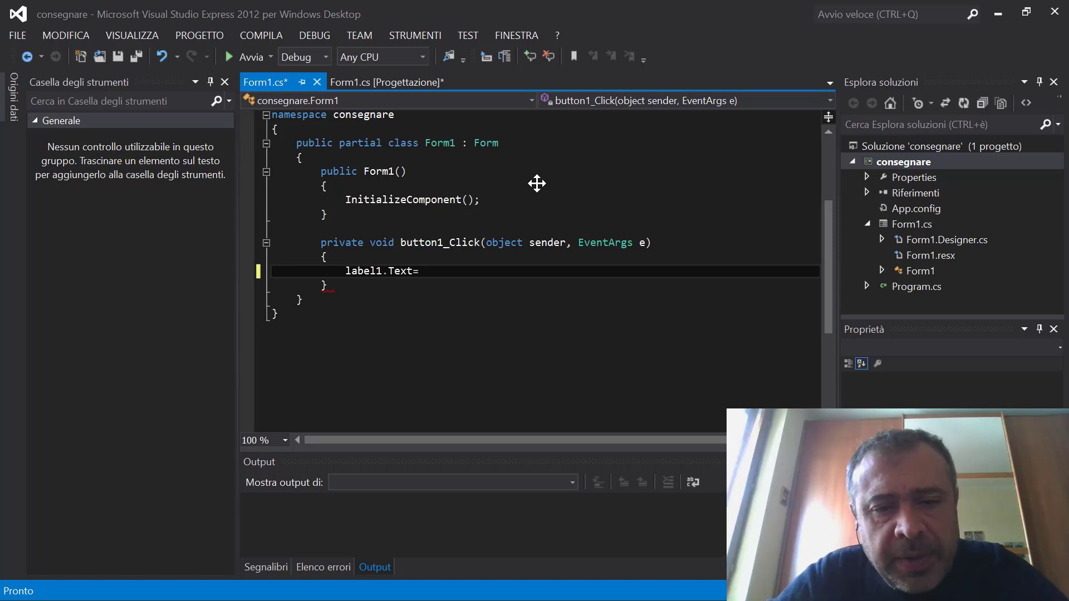
{"action": "type", "text": "te"}
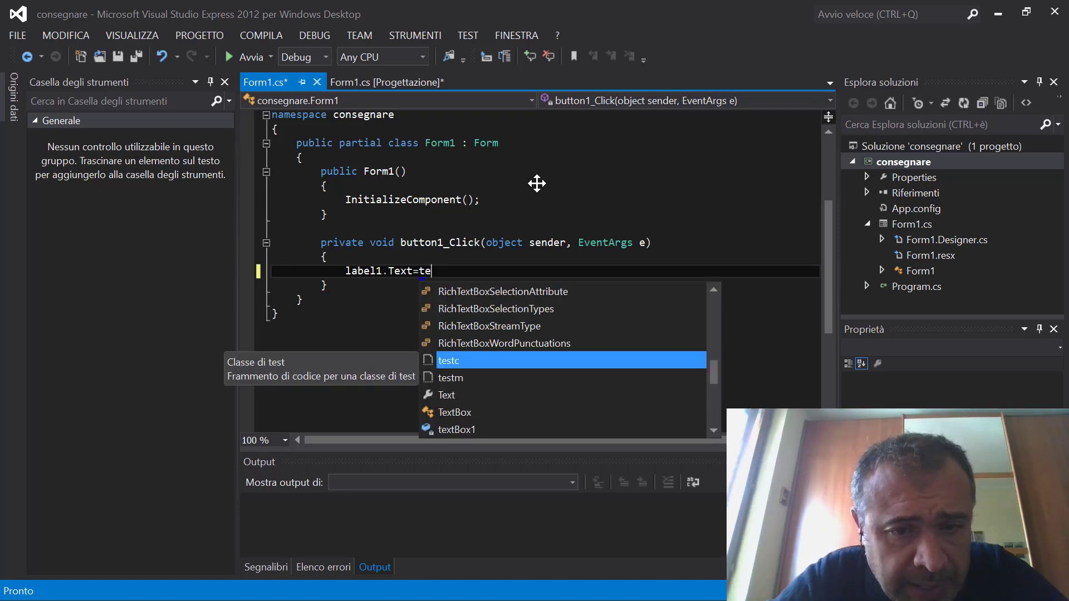
{"action": "type", "text": "xt"}
{"action": "type", "text": "Box1."}
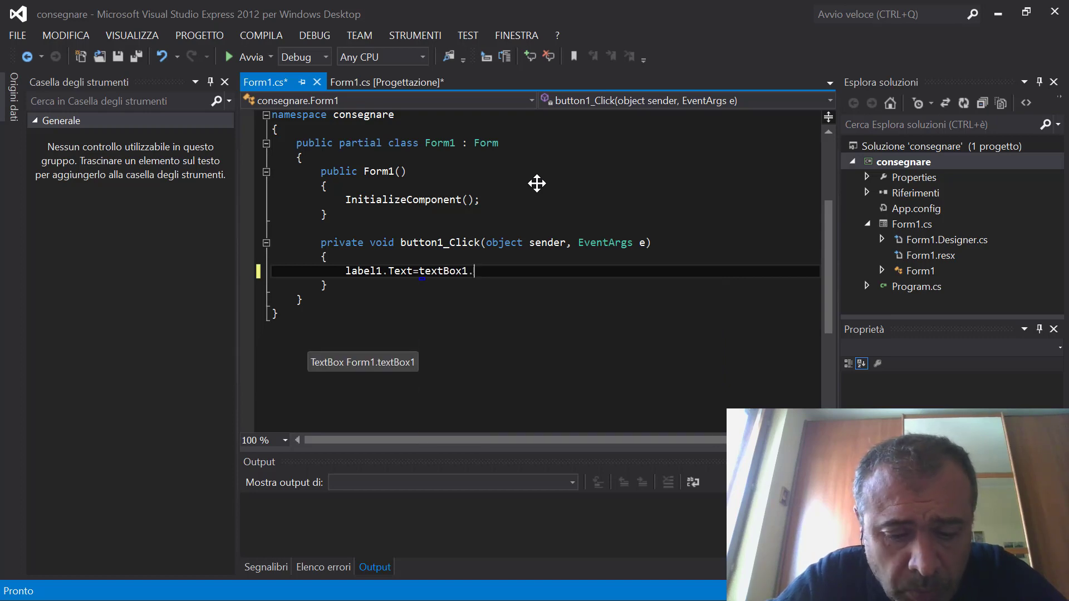
{"action": "type", "text": "tex"}
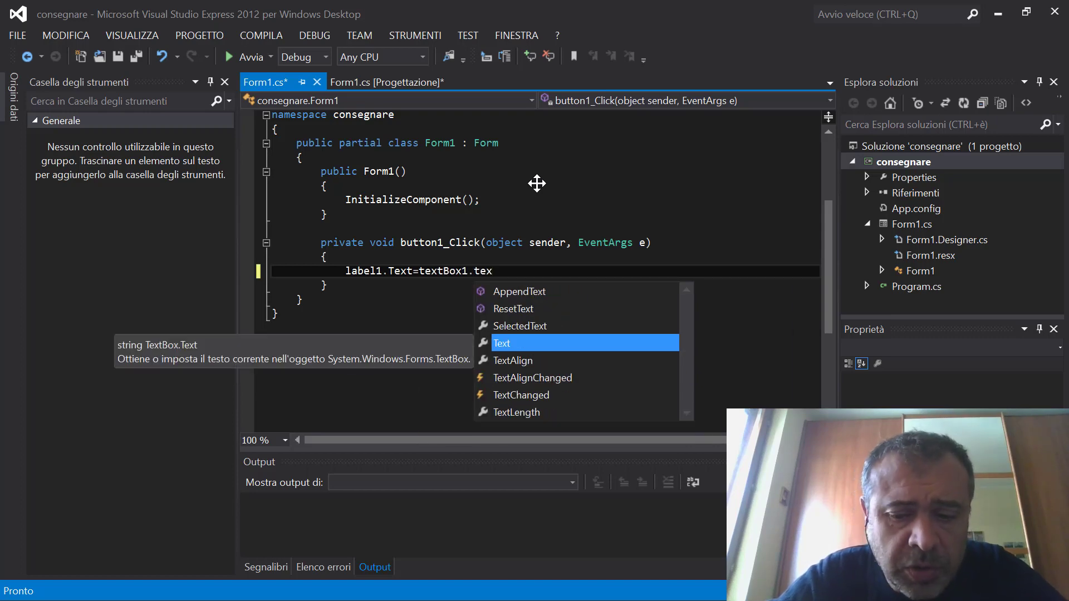
{"action": "type", "text": "t;"}
Run the program, enter "prova di scrittura" in the text box, trigger button1, and close the form
{"action": "key", "text": "F5"}
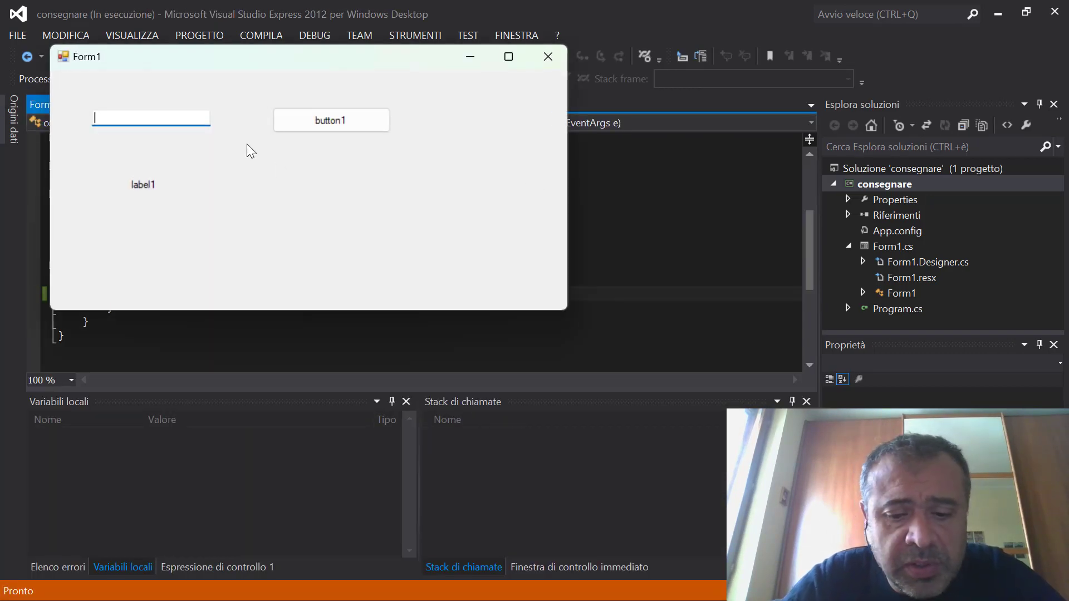
{"action": "type", "text": "prova"}
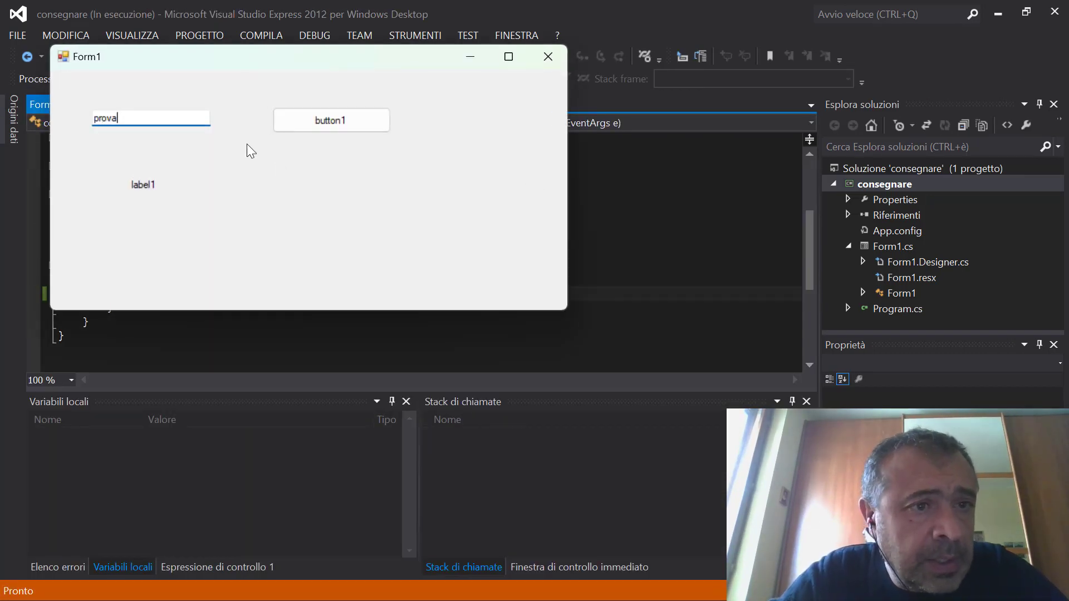
{"action": "type", "text": " di scrutt"}
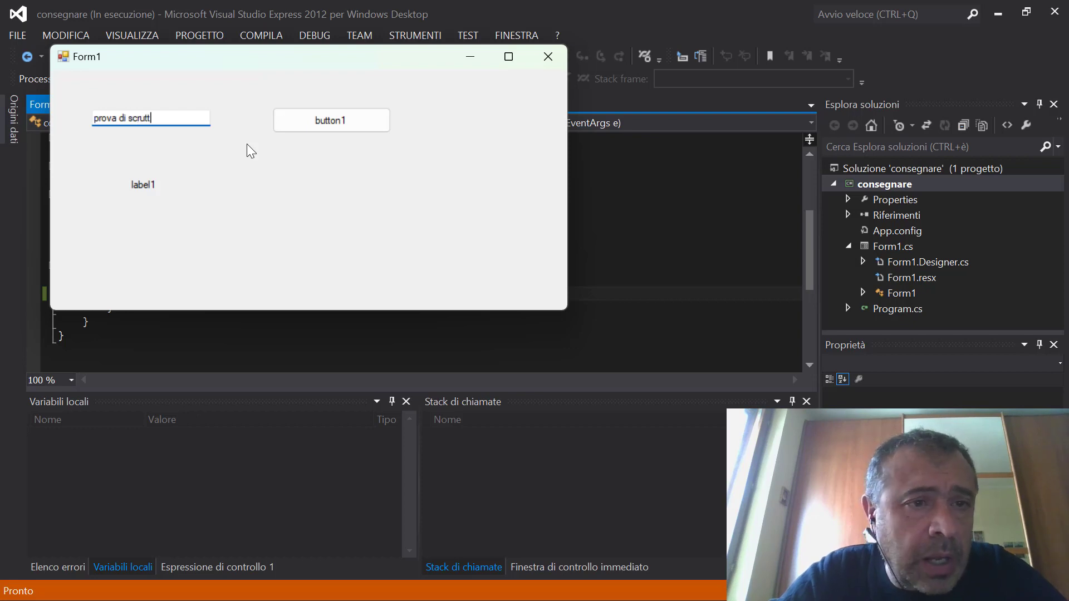
{"action": "key", "text": "BackSpace"}
{"action": "key", "text": "BackSpace"}
{"action": "key", "text": "BackSpace"}
{"action": "type", "text": "i"}
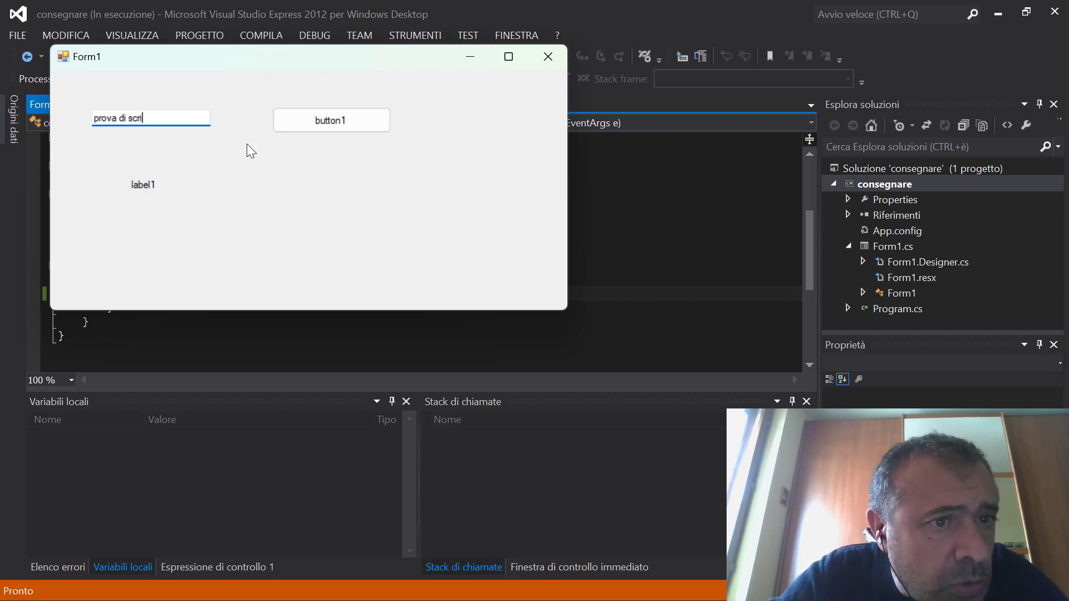
{"action": "type", "text": "ttura"}
{"action": "key", "text": "Tab"}
{"action": "key", "text": "Return"}
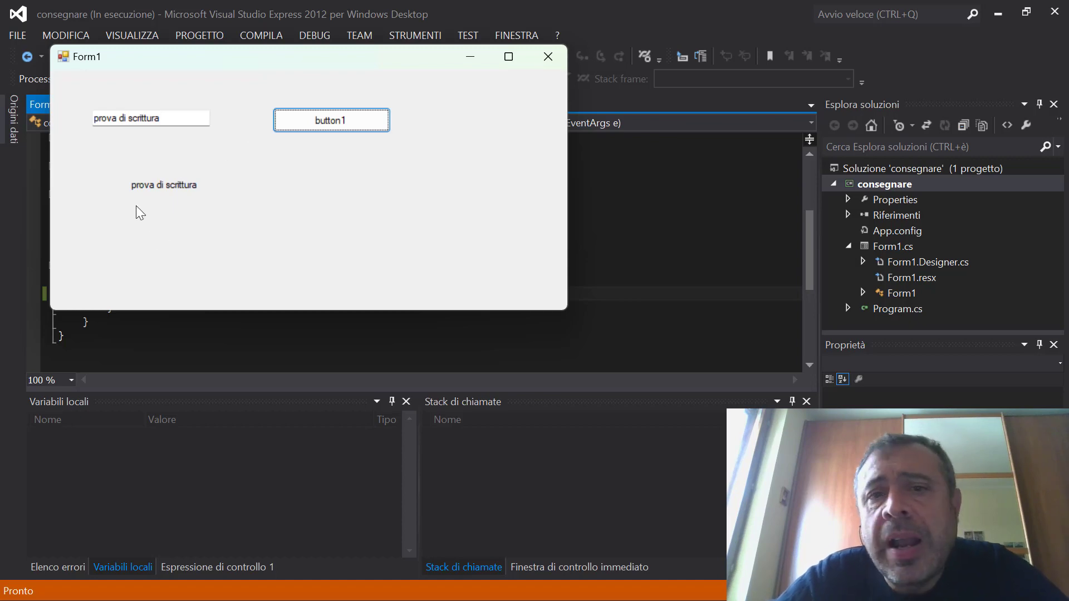
{"action": "left_click", "coordinate": [553, 59]}
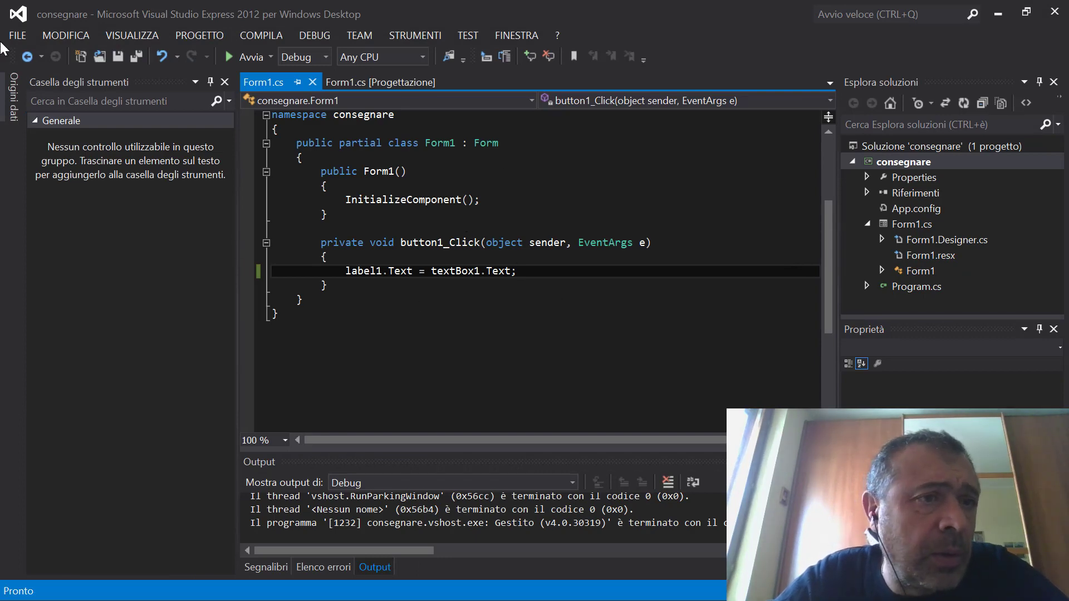
Check the project's folder path in the save-as dialog for Form1.cs, and leave the dialog without saving
{"action": "left_click", "coordinate": [17, 35]}
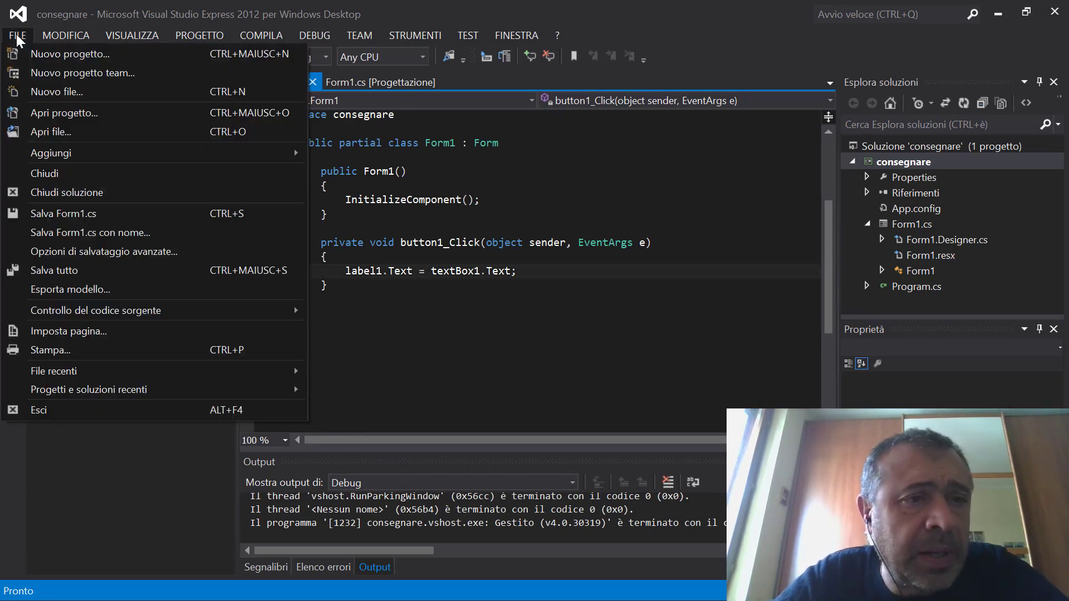
{"action": "left_click", "coordinate": [104, 232]}
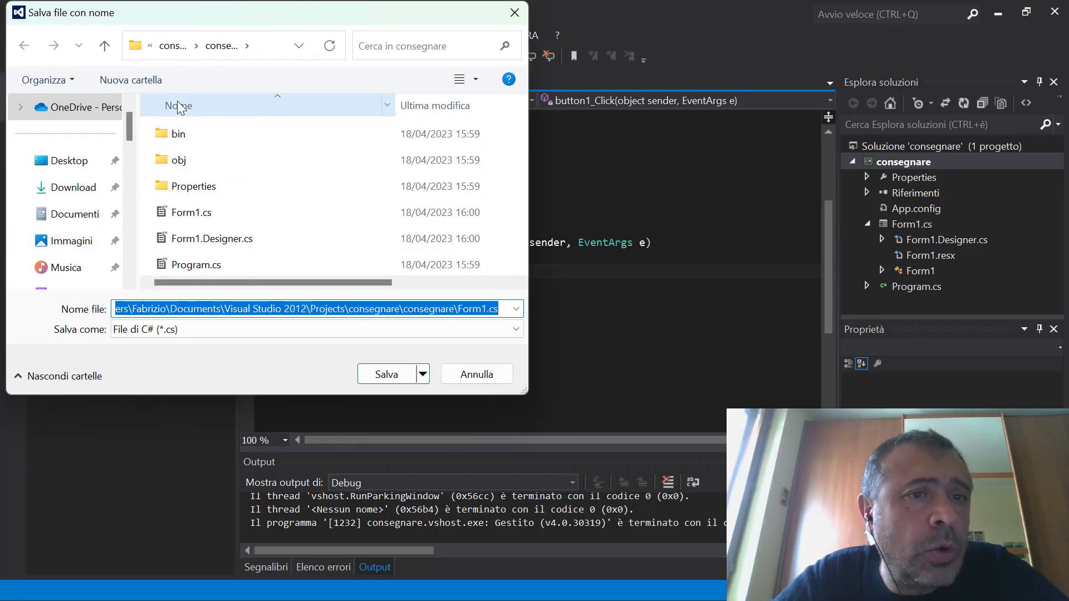
{"action": "left_click", "coordinate": [148, 46]}
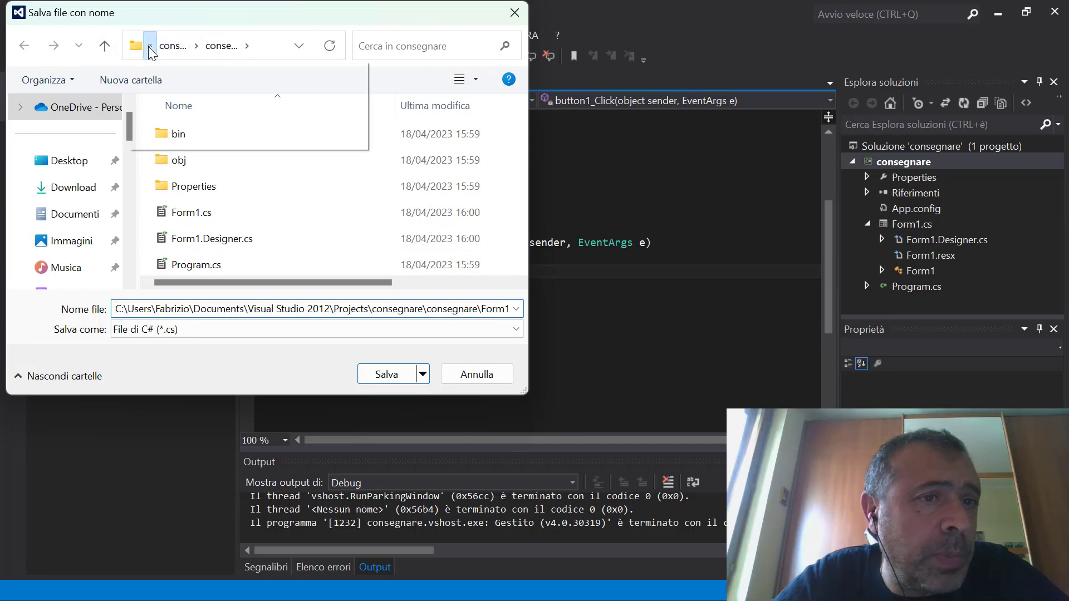
{"action": "left_click", "coordinate": [266, 45]}
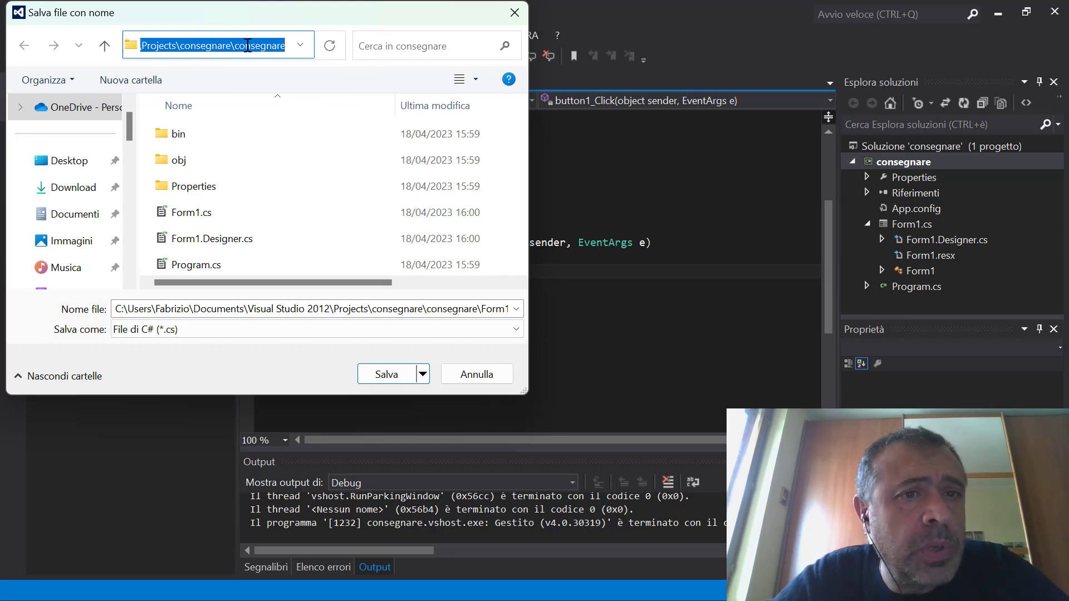
{"action": "left_click", "coordinate": [476, 372]}
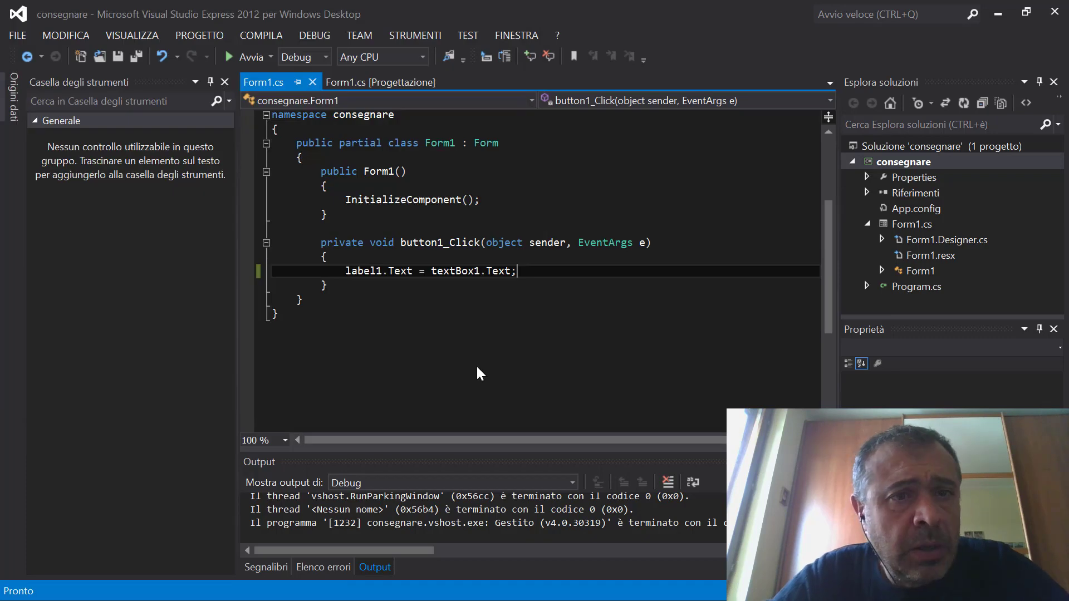
Switch to File Explorer and open the consegnare project folder in Documenti > Visual Studio 2012 > Projects
{"action": "key", "text": "super+e"}
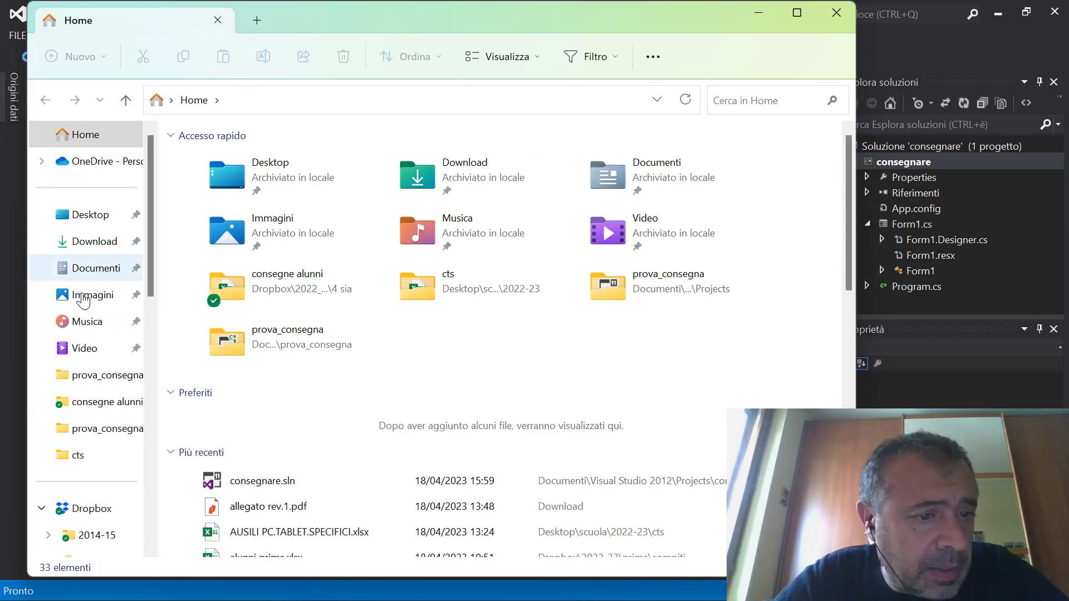
{"action": "left_click", "coordinate": [95, 273]}
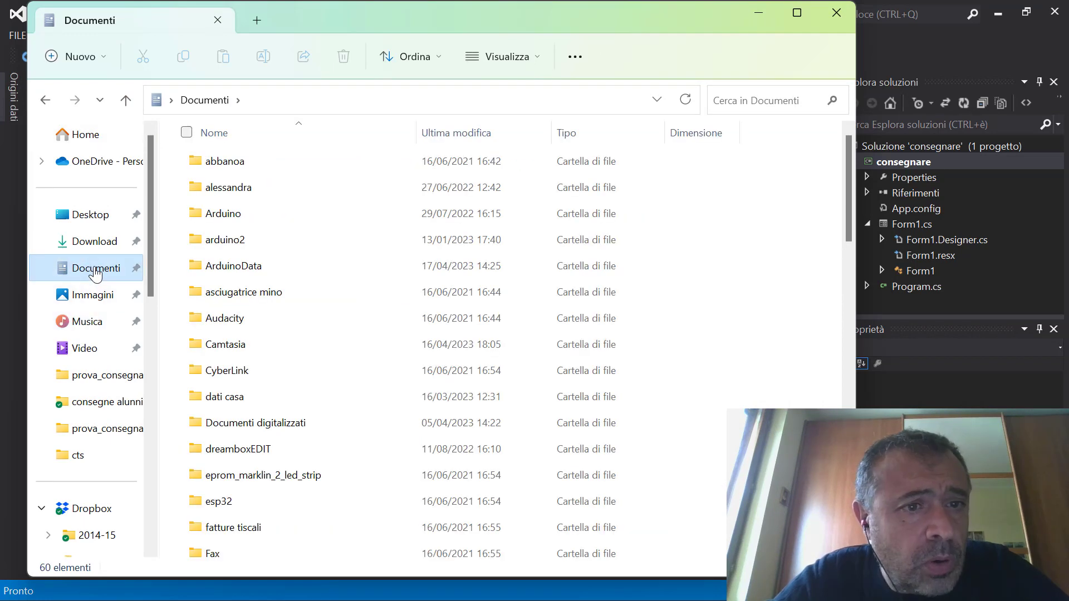
{"action": "left_click", "coordinate": [243, 269]}
{"action": "key", "text": "v"}
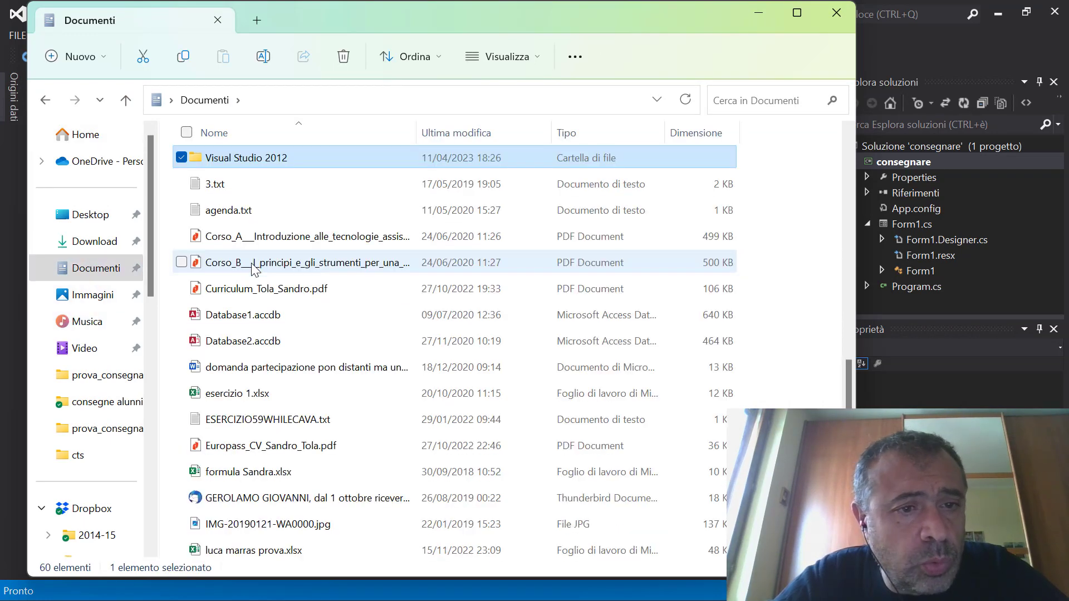
{"action": "key", "text": "Return"}
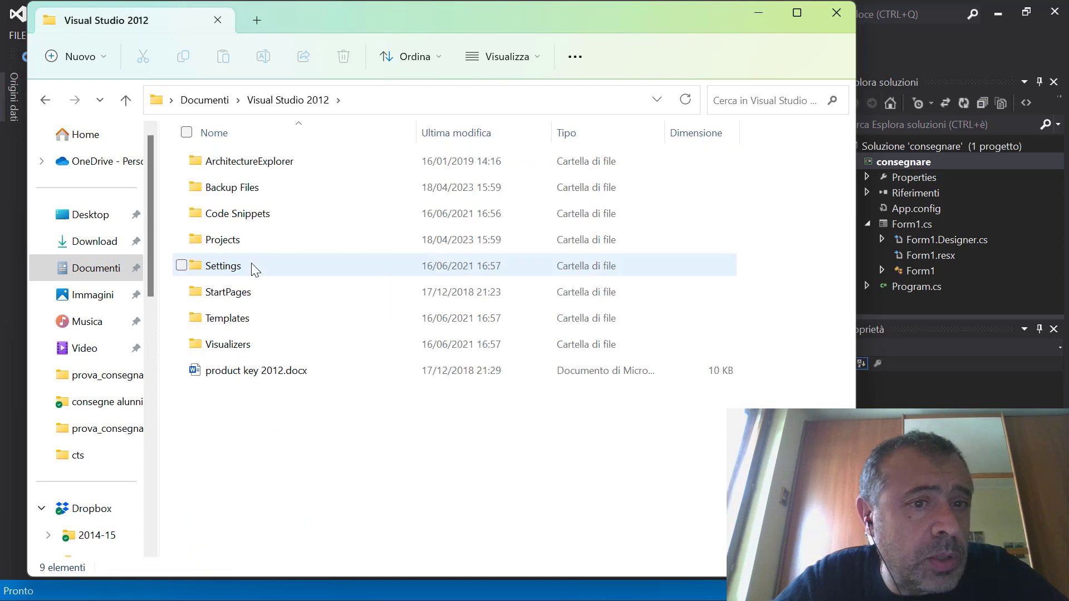
{"action": "double_click", "coordinate": [226, 241]}
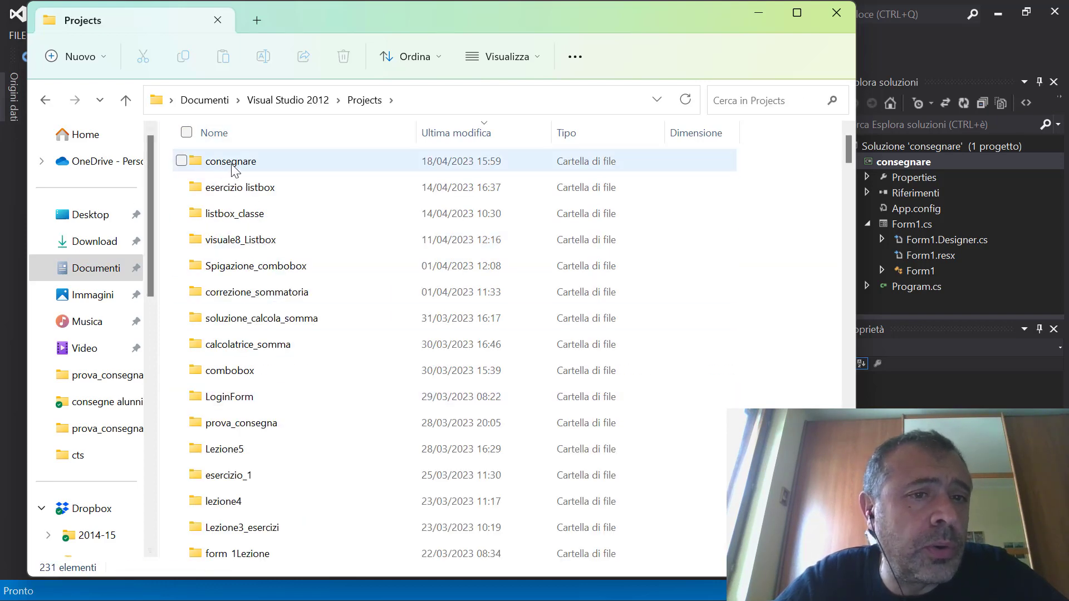
{"action": "double_click", "coordinate": [255, 163]}
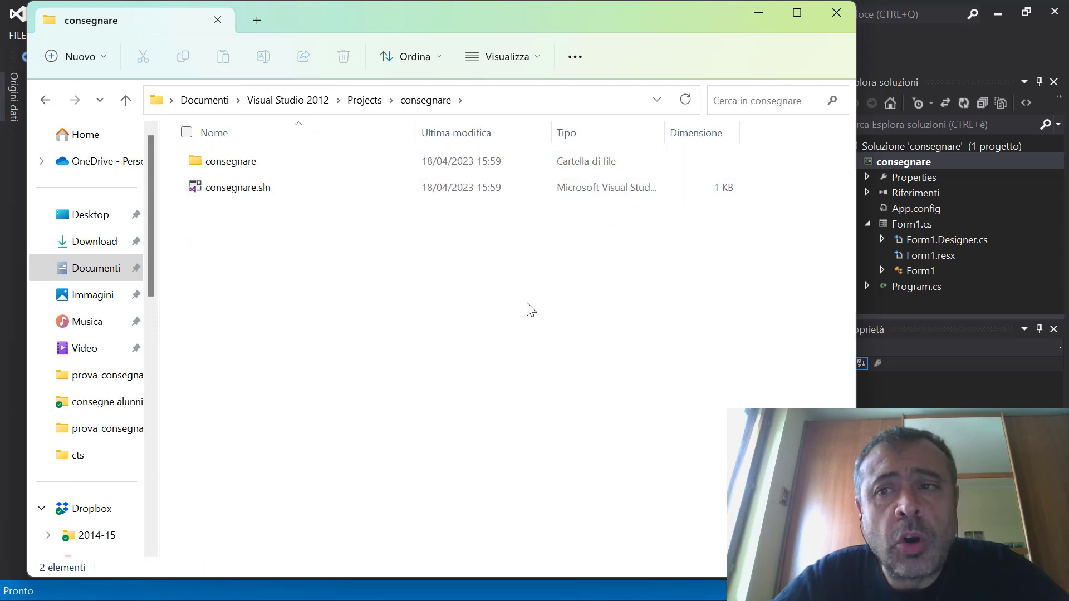
Close Visual Studio and open the inner consegnare folder of the project in File Explorer
{"action": "left_click", "coordinate": [1056, 12]}
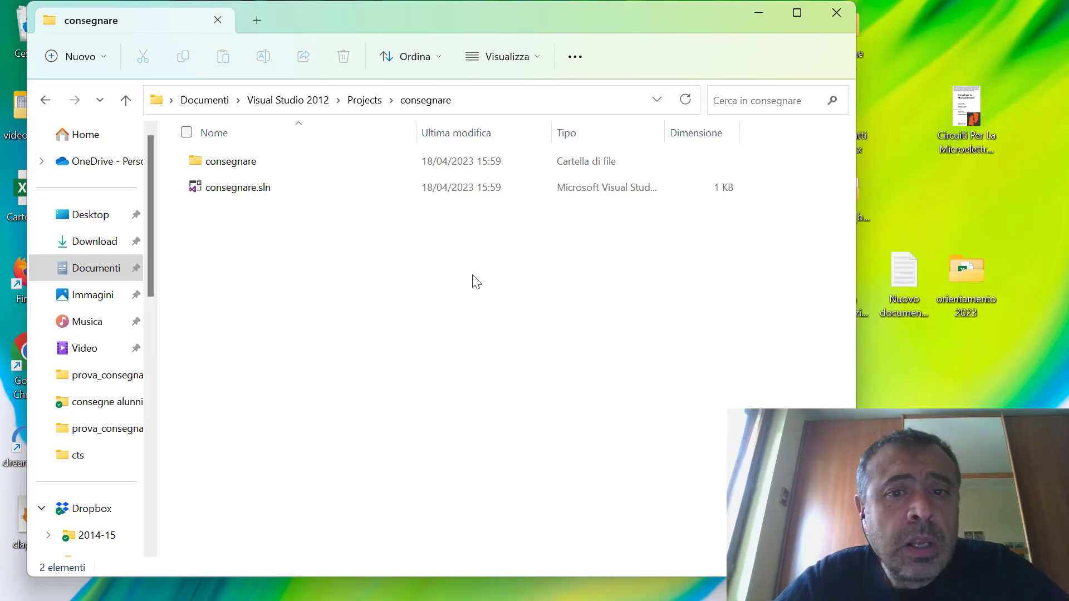
{"action": "left_click", "coordinate": [361, 102]}
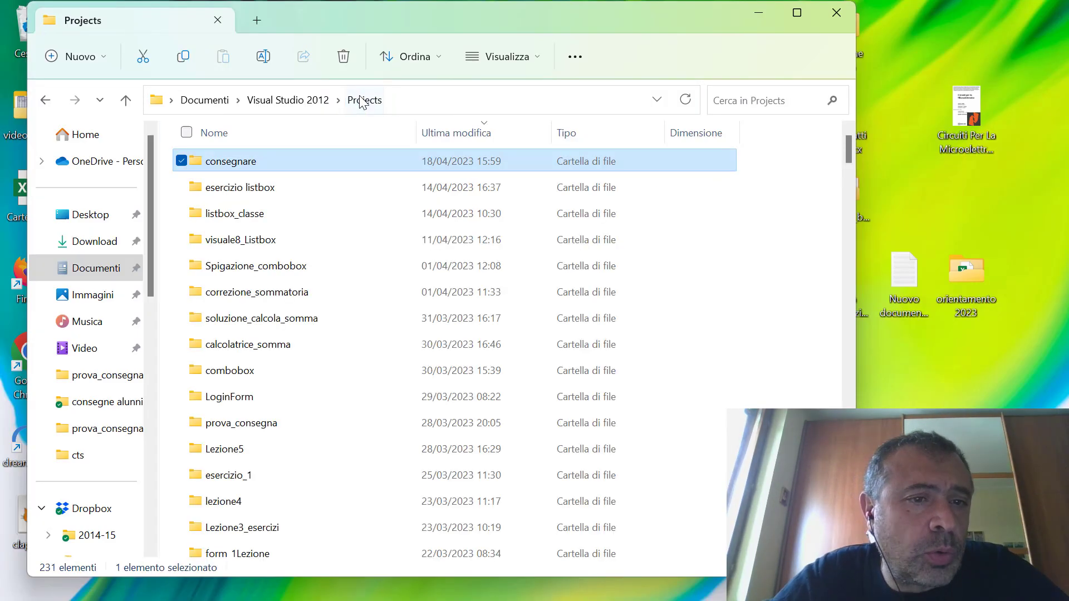
{"action": "double_click", "coordinate": [232, 172]}
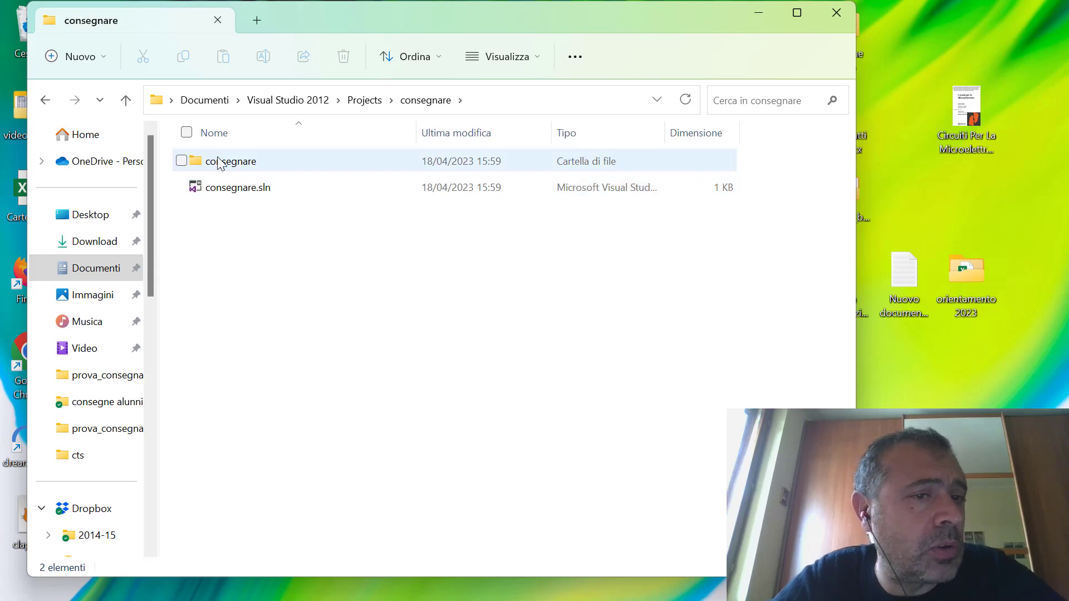
{"action": "double_click", "coordinate": [231, 161]}
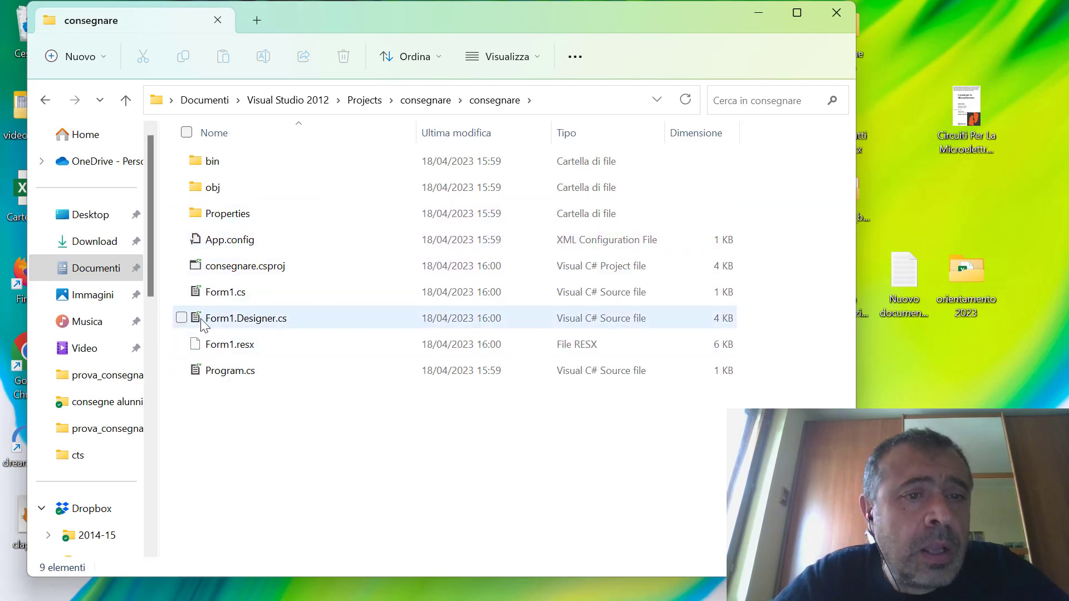
Examine the compiled files in the project's bin > Debug folder and return to the inner consegnare folder
{"action": "double_click", "coordinate": [232, 168]}
{"action": "double_click", "coordinate": [233, 167]}
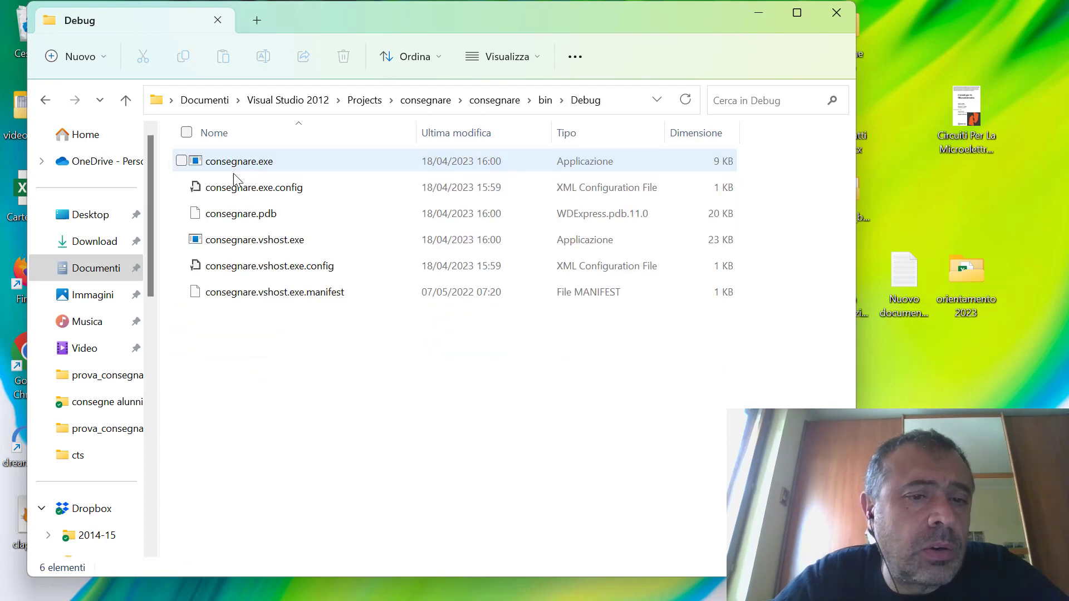
{"action": "left_click", "coordinate": [126, 102]}
{"action": "left_click", "coordinate": [126, 102]}
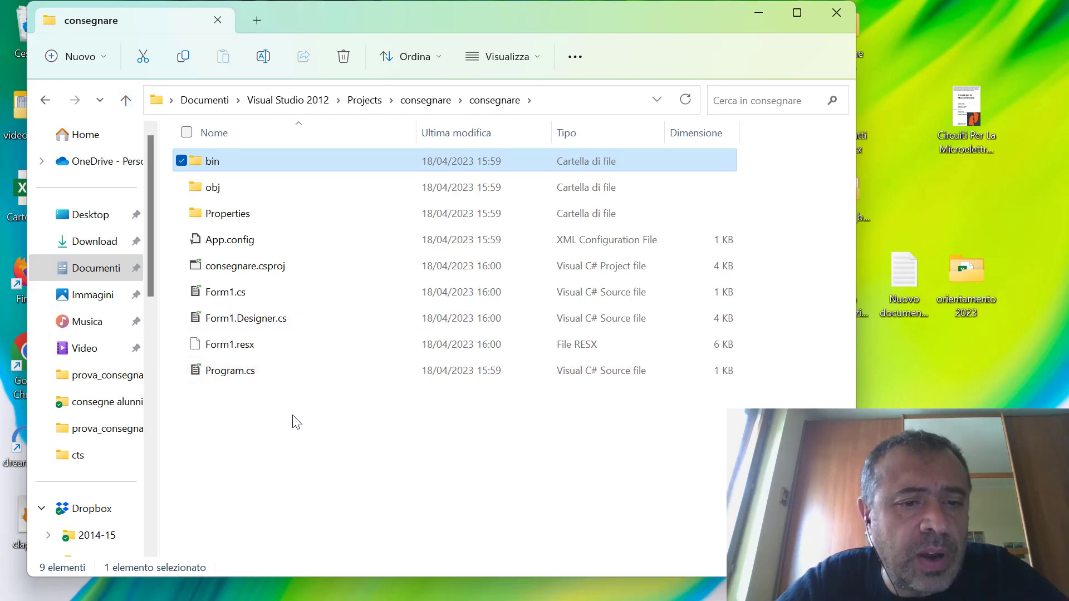
Copy the six files from App.config through Program.cs, leaving out the bin, obj and Properties folders
{"action": "left_click_drag", "start_coordinate": [293, 415], "coordinate": [196, 239]}
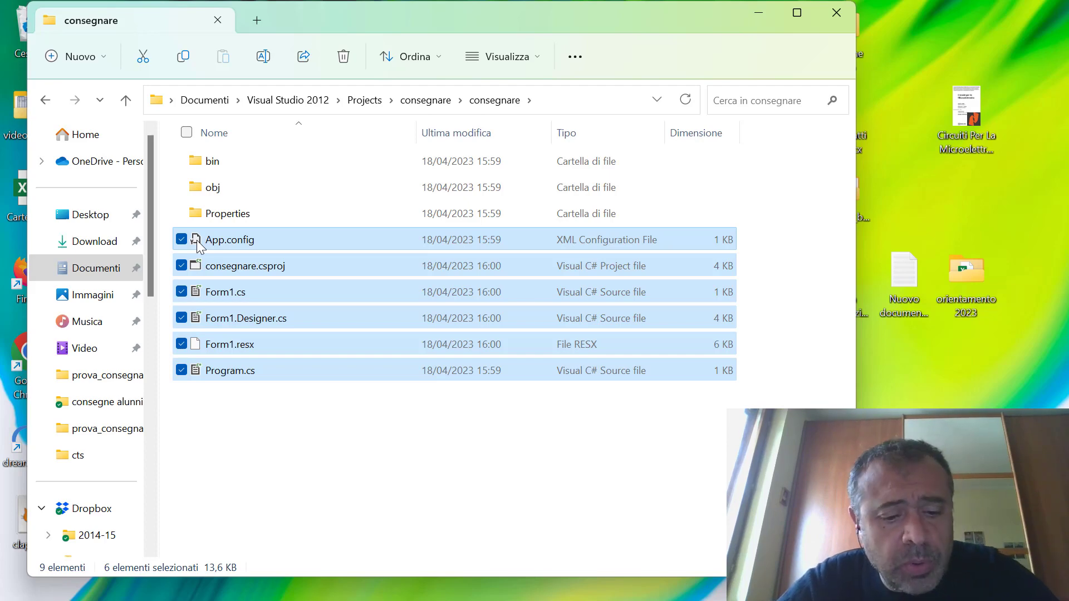
{"action": "key", "text": "ctrl+c"}
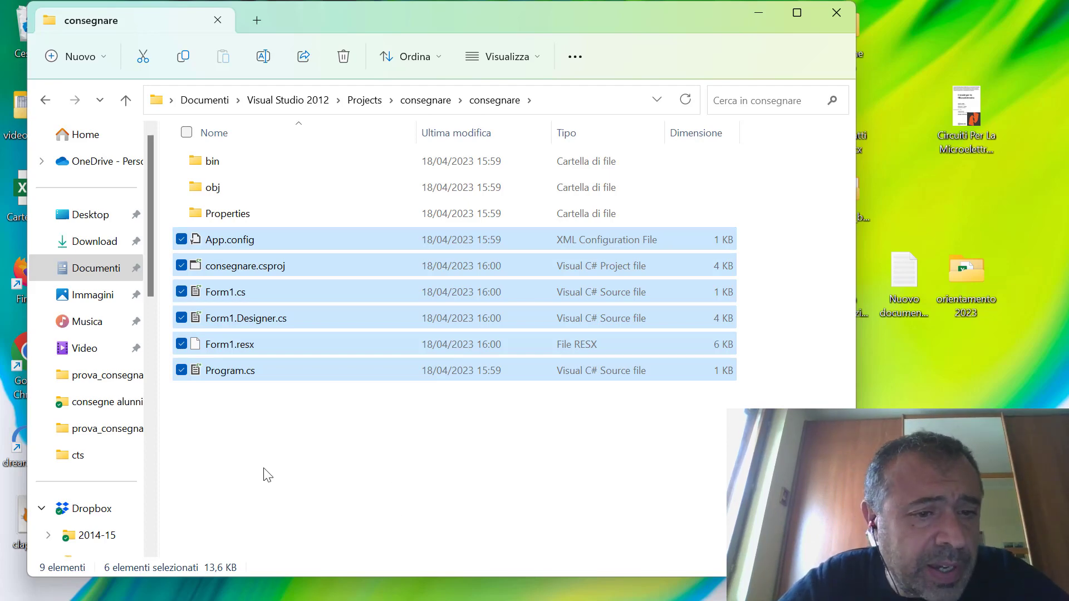
{"action": "left_click", "coordinate": [265, 473]}
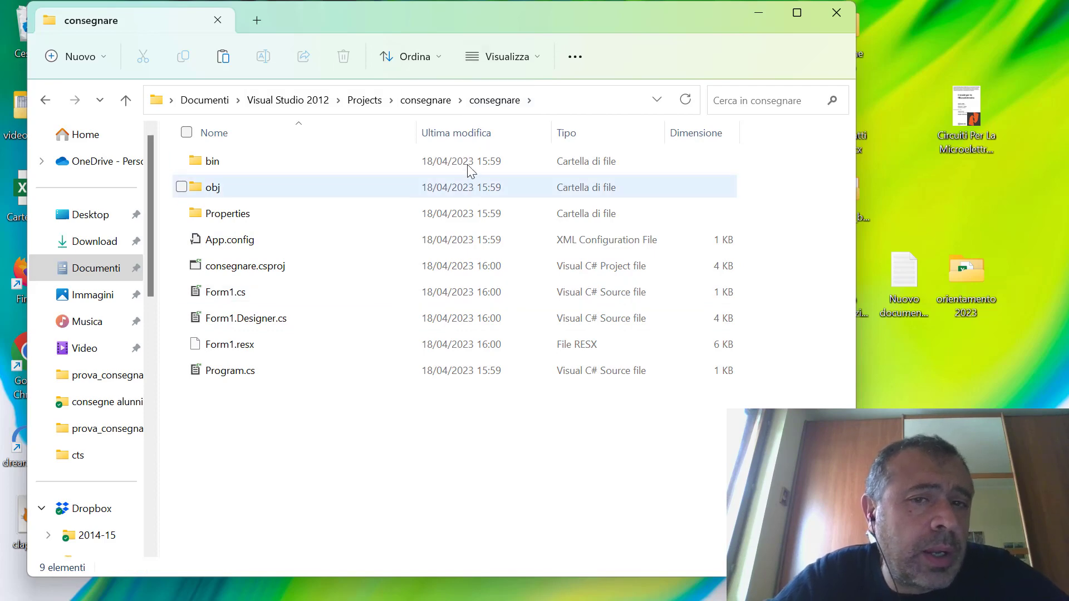
Create a new folder named provaconsegna in the inner consegnare folder and open it
{"action": "right_click", "coordinate": [255, 448]}
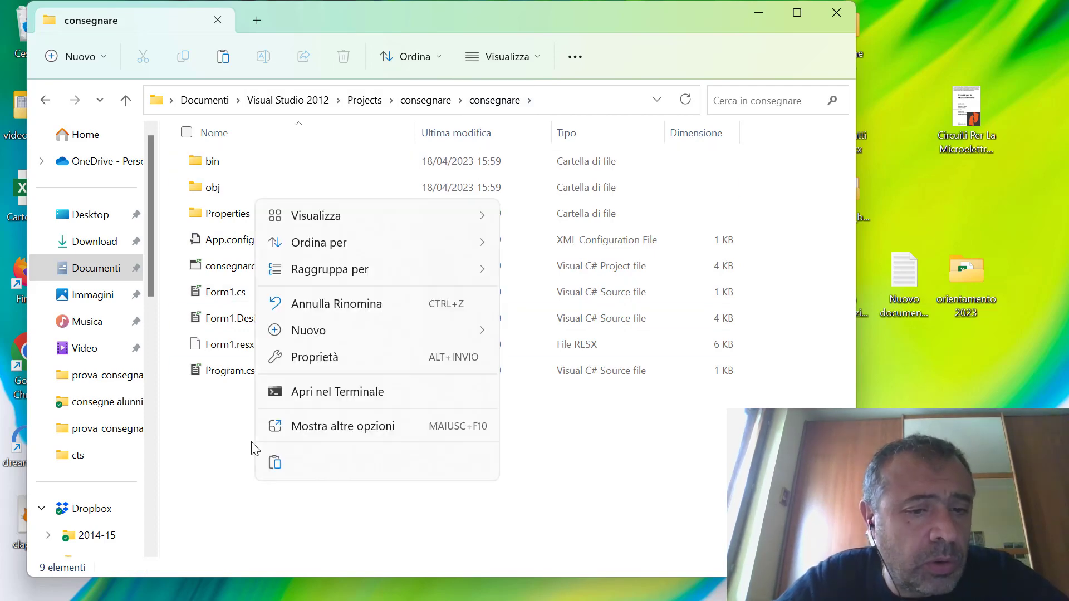
{"action": "mouse_move", "coordinate": [365, 323]}
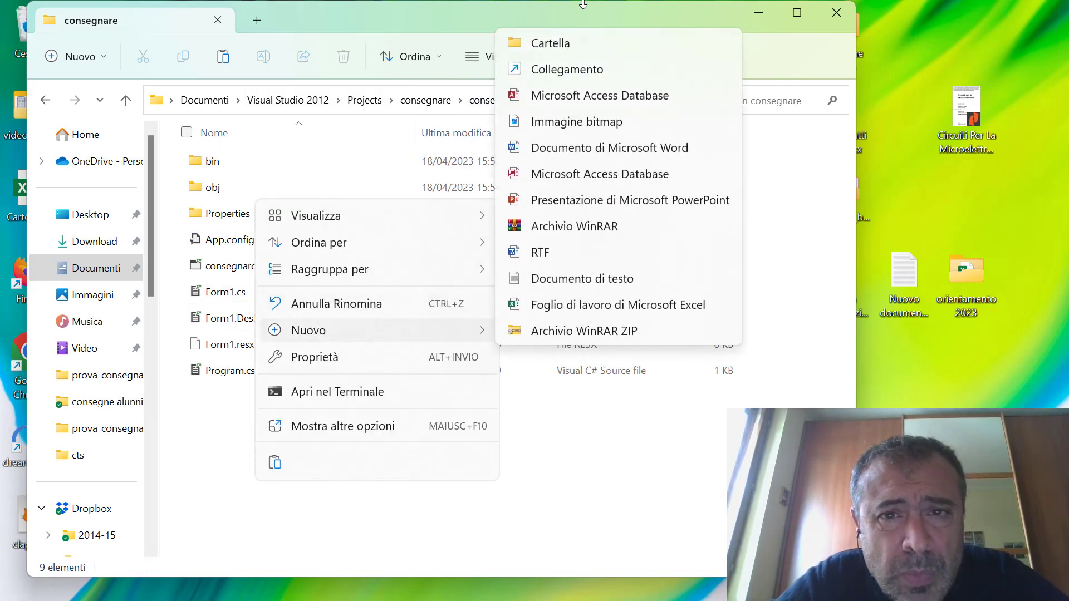
{"action": "left_click", "coordinate": [572, 44]}
{"action": "type", "text": "prova"}
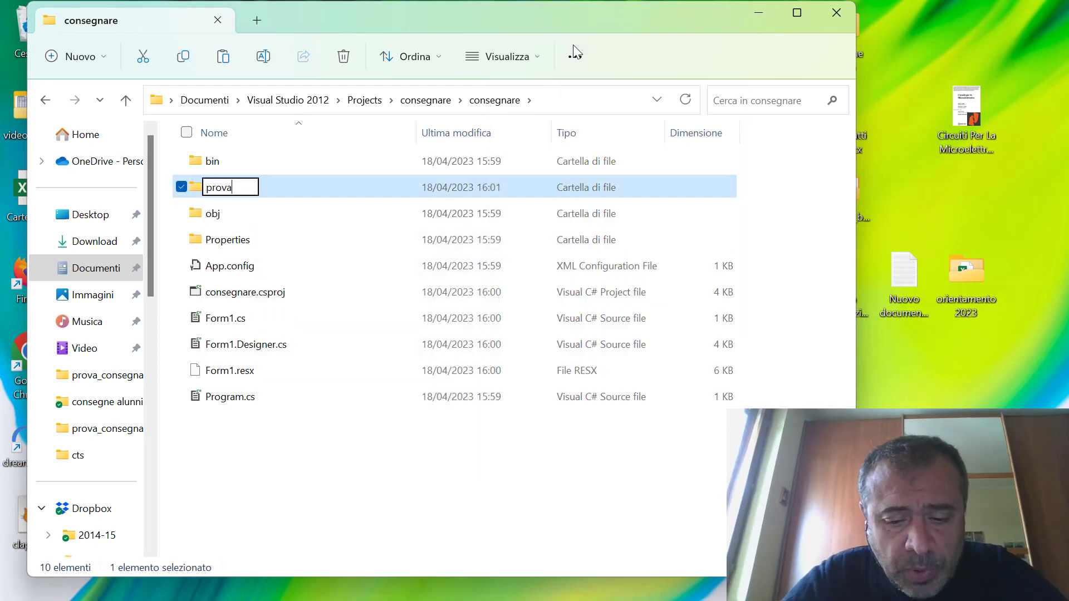
{"action": "type", "text": "consegna"}
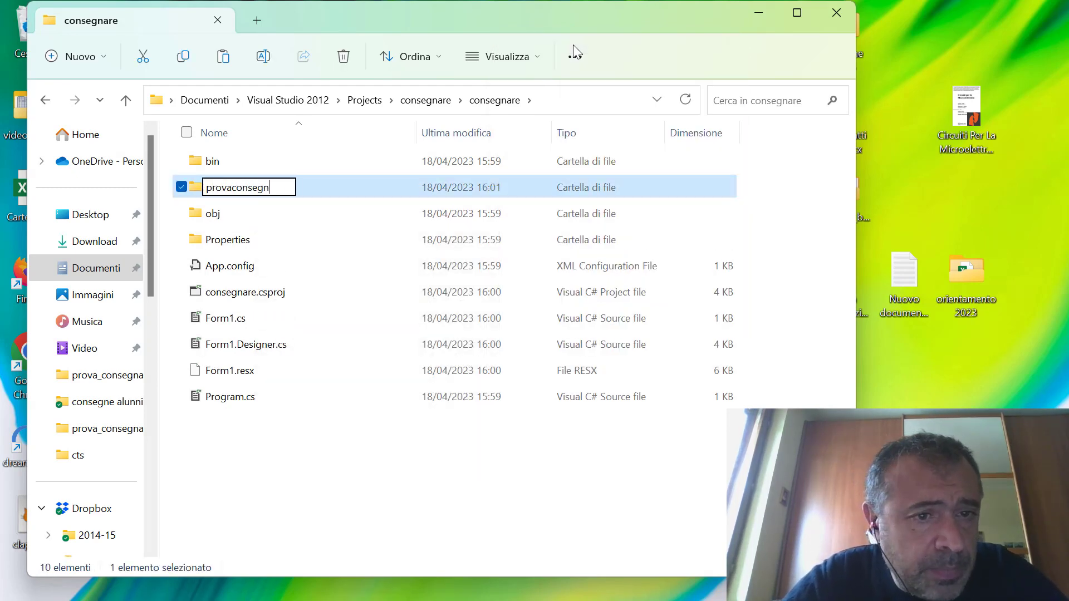
{"action": "key", "text": "Return"}
{"action": "key", "text": "Return"}
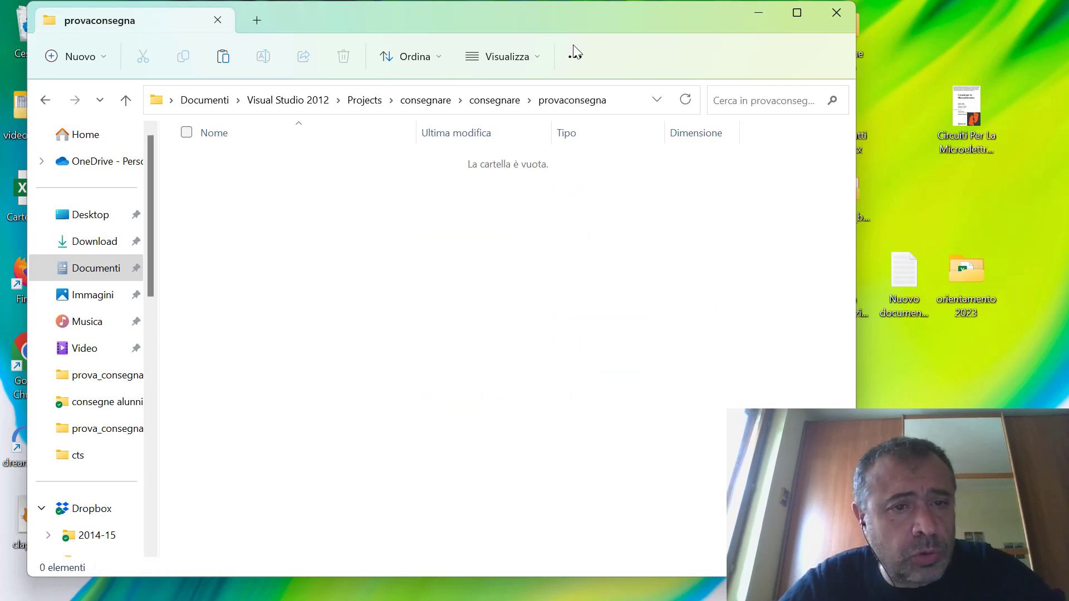
Paste the six copied files into provaconsegna and compress that folder into a ZIP archive under its default name
{"action": "key", "text": "ctrl+v"}
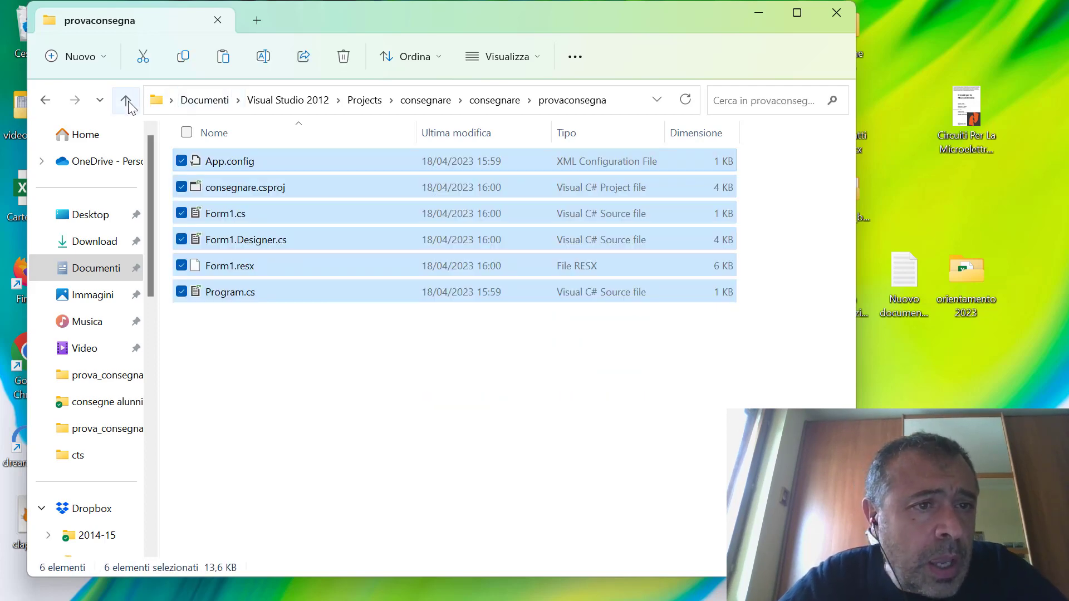
{"action": "left_click", "coordinate": [126, 101]}
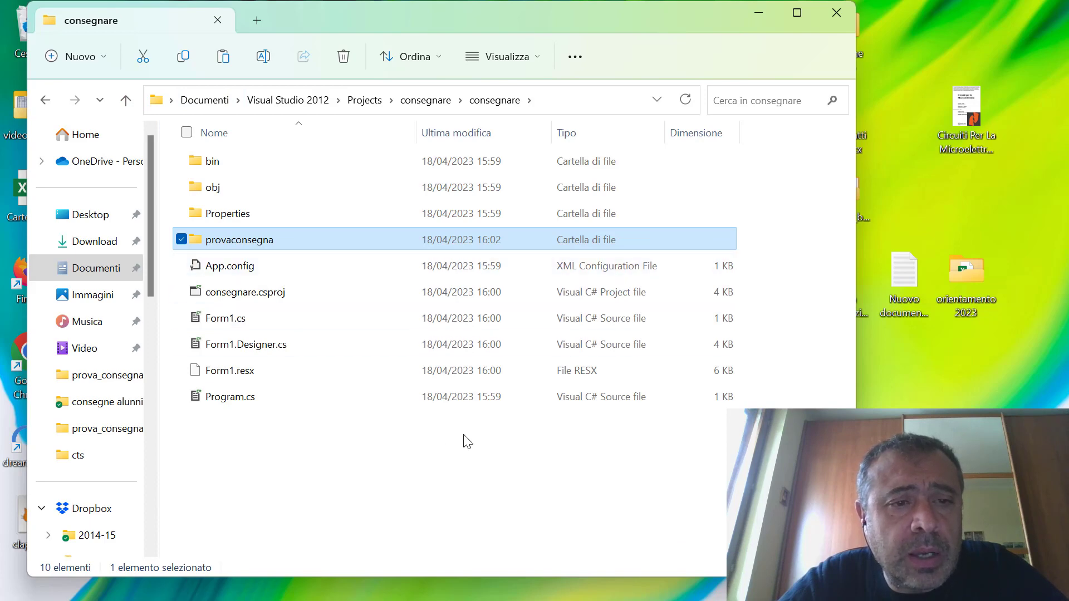
{"action": "right_click", "coordinate": [243, 245]}
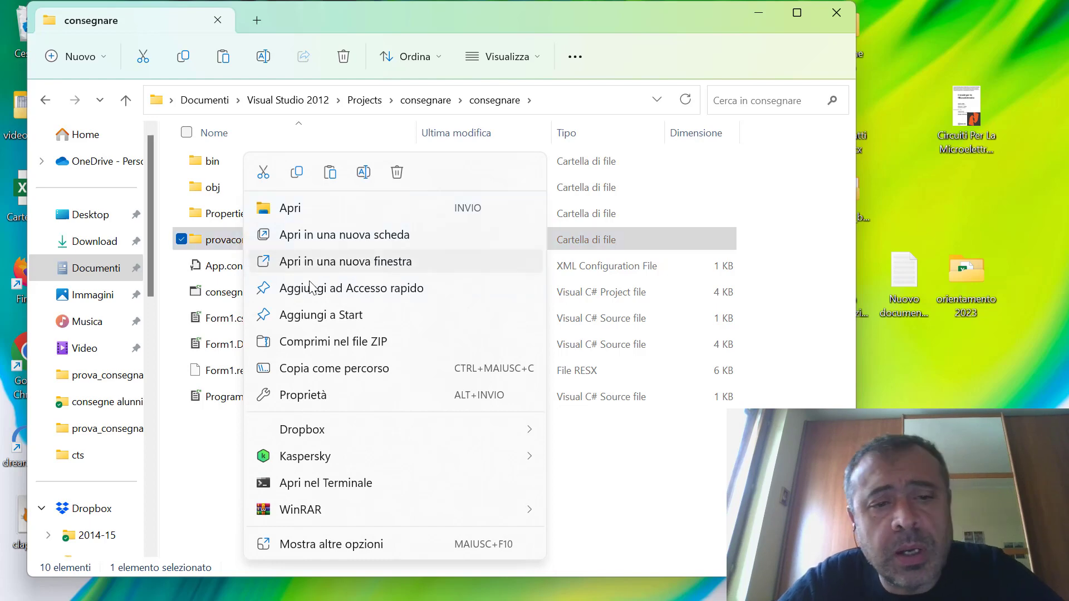
{"action": "left_click", "coordinate": [359, 342]}
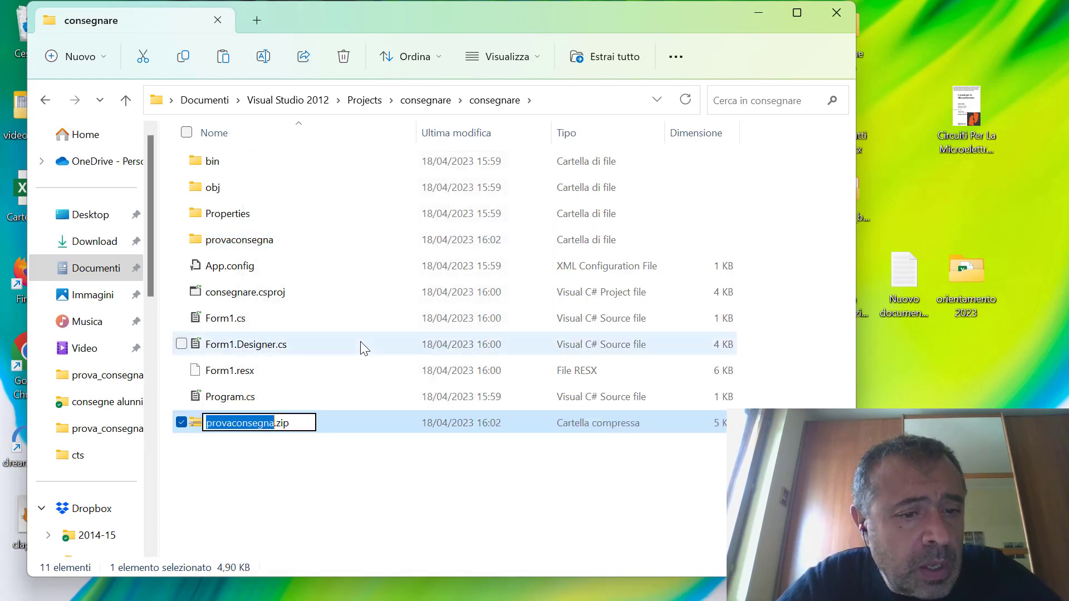
{"action": "left_click", "coordinate": [264, 509]}
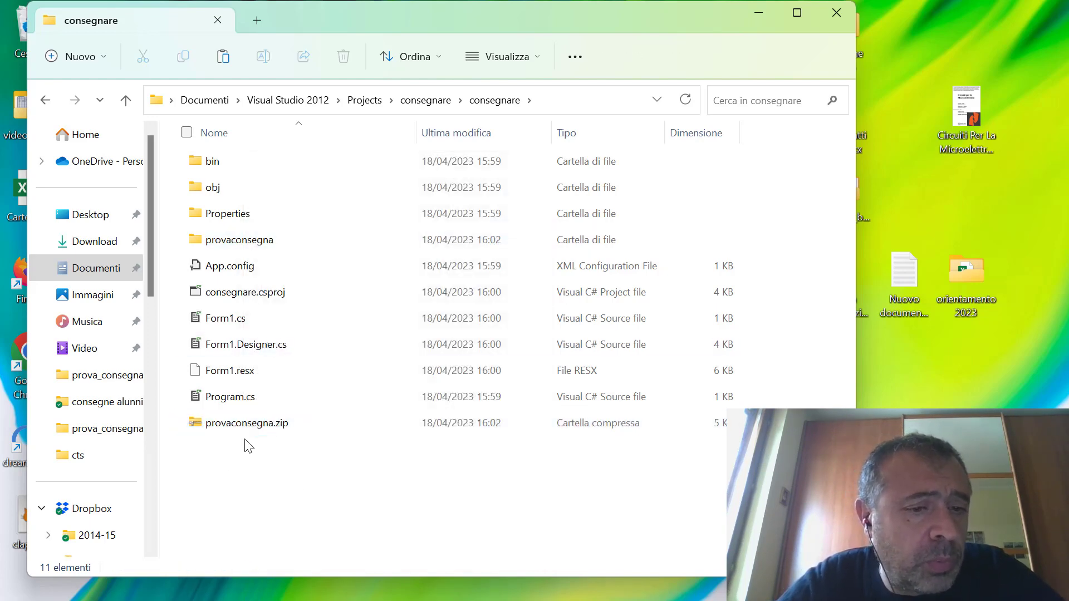
Check the files inside provaconsegna.zip and return to the inner consegnare folder
{"action": "double_click", "coordinate": [263, 429]}
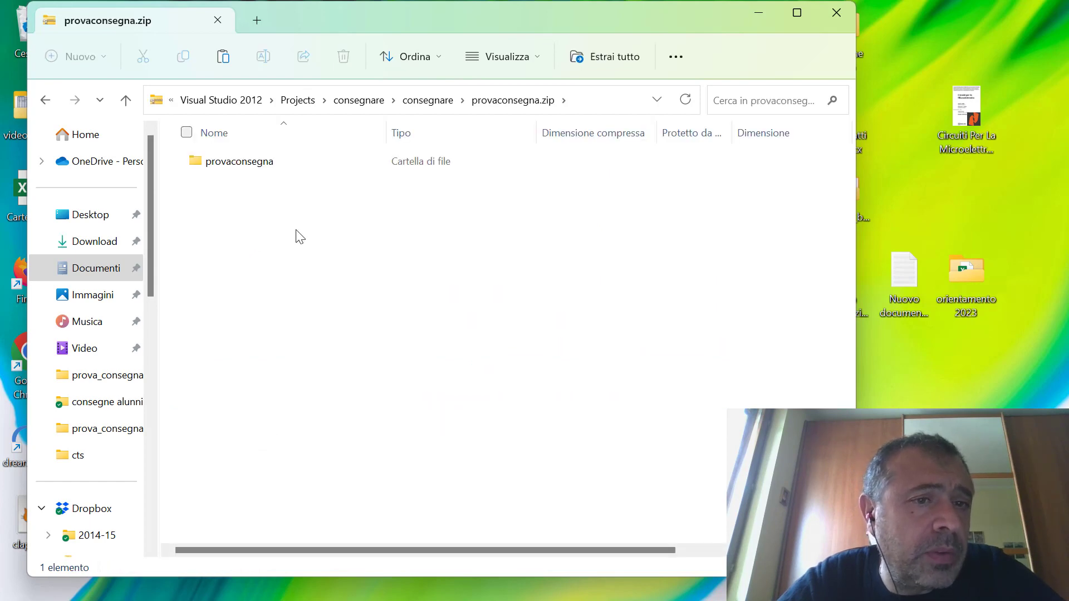
{"action": "double_click", "coordinate": [248, 162]}
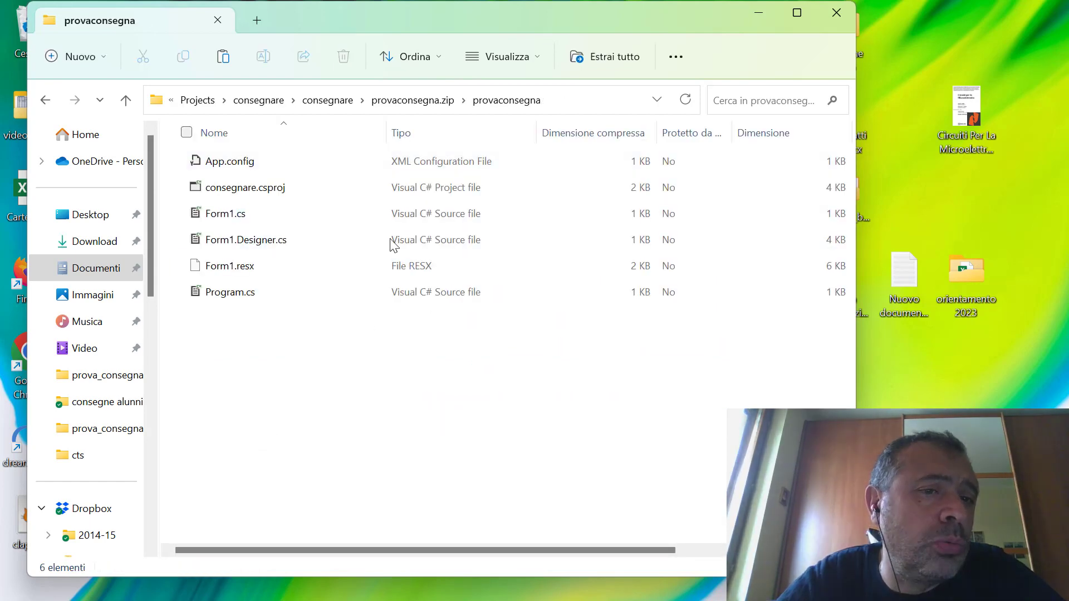
{"action": "key", "text": "alt+Left"}
{"action": "key", "text": "alt+Left"}
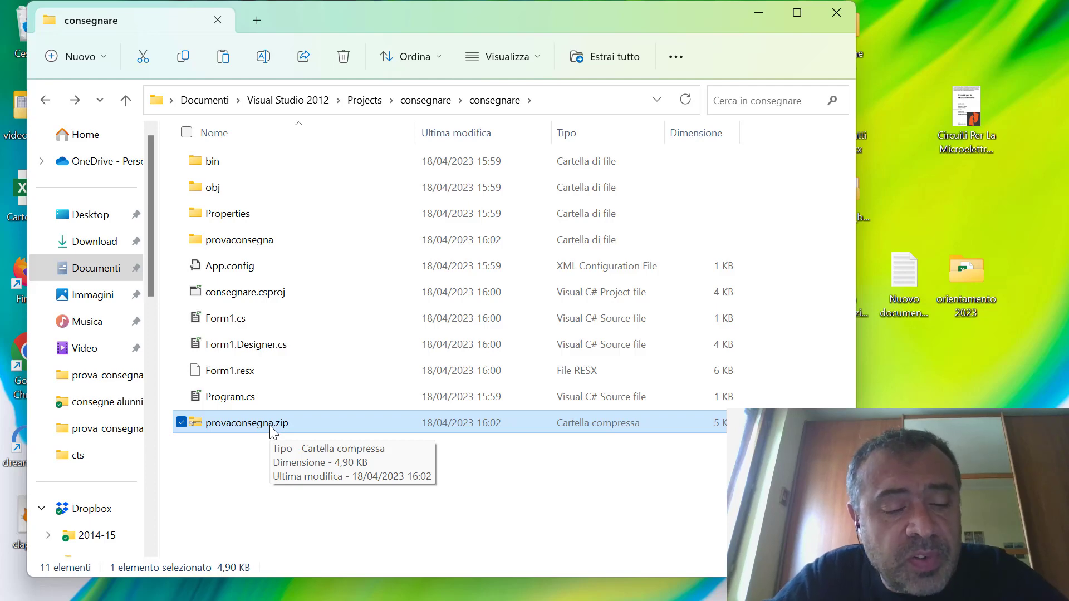
Launch VS Express per Desktop and create a Visual C# Windows Form application named ricevuto, declining the Team Foundation Server connection
{"action": "key", "text": "super"}
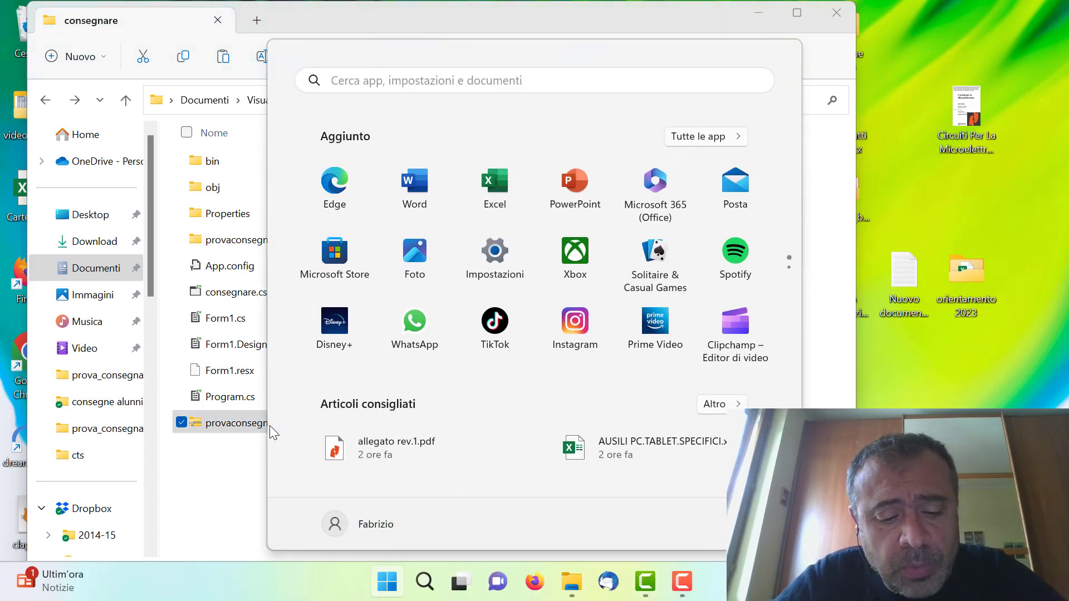
{"action": "type", "text": "vs"}
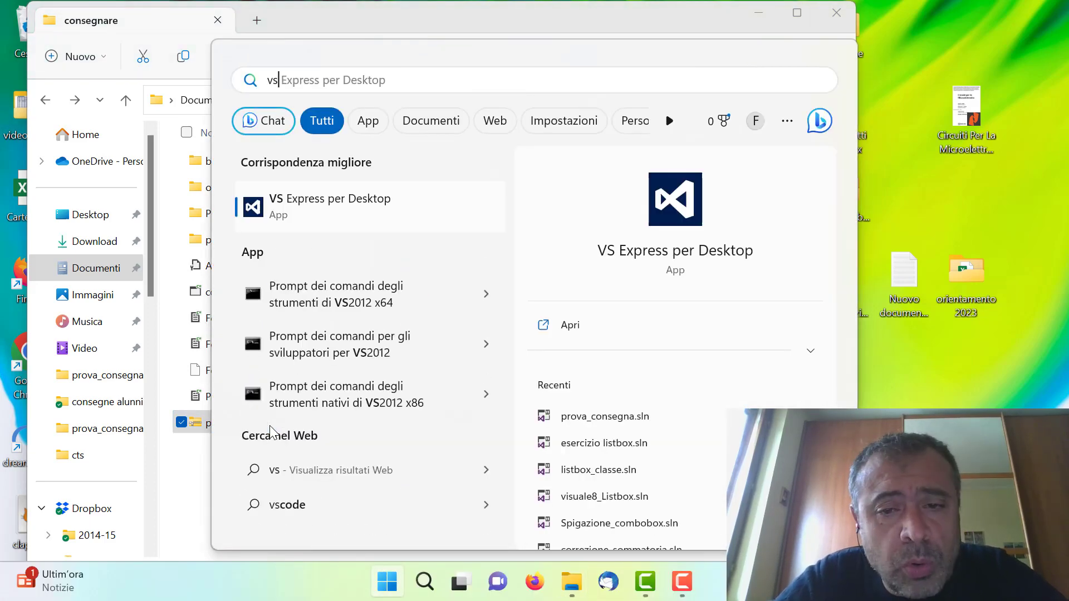
{"action": "key", "text": "Return"}
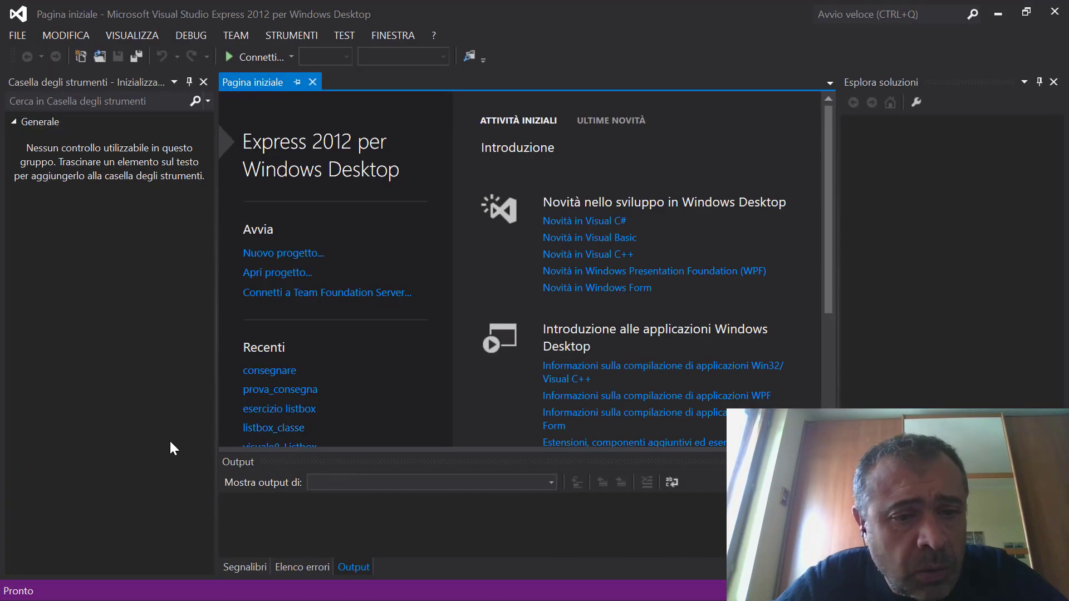
{"action": "left_click", "coordinate": [263, 253]}
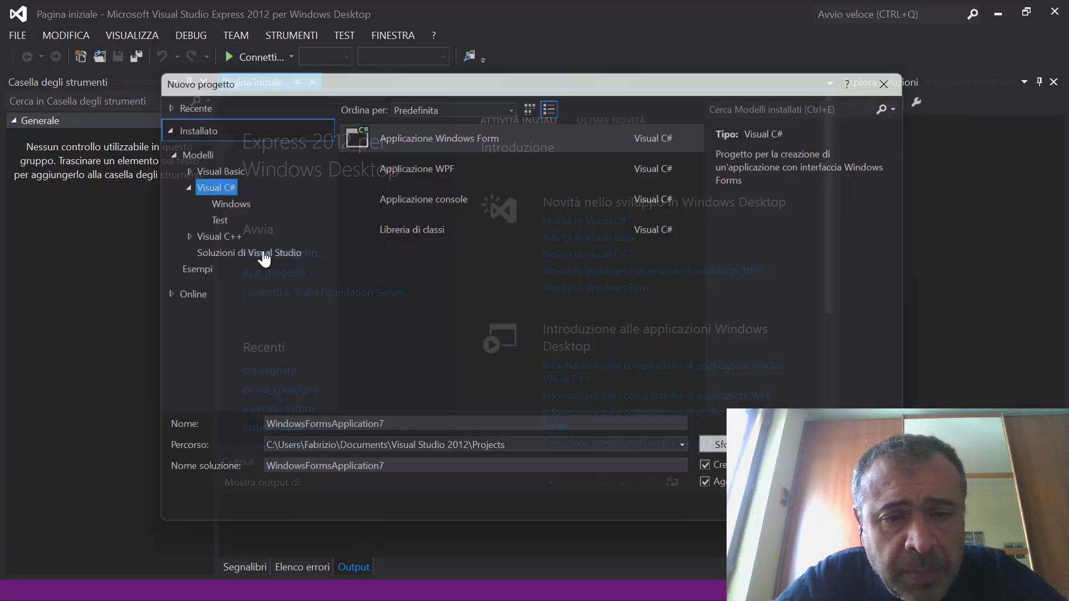
{"action": "double_click", "coordinate": [400, 431]}
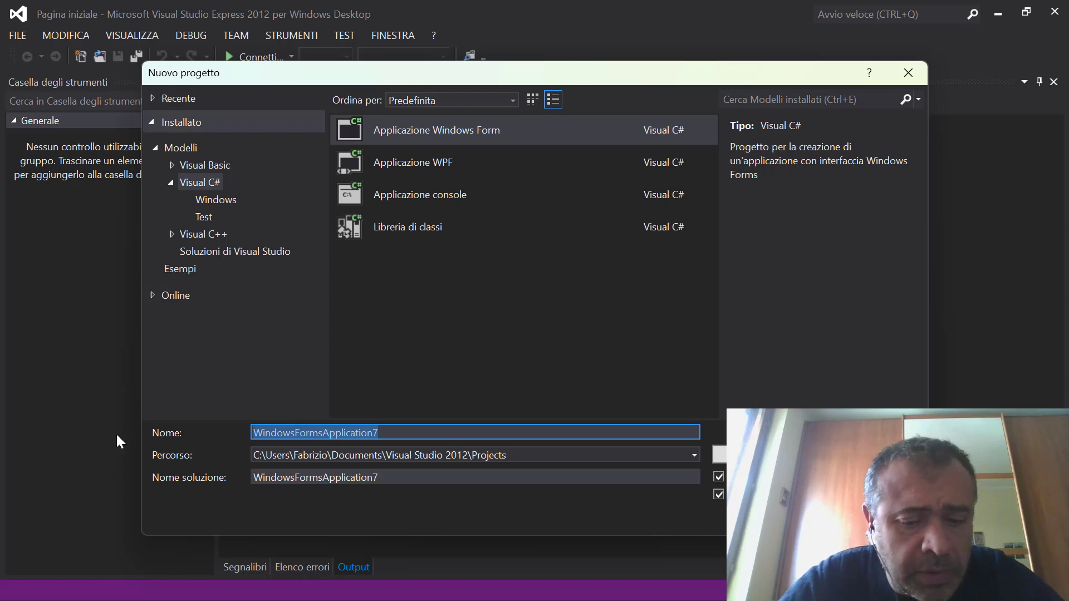
{"action": "type", "text": "ricevuto"}
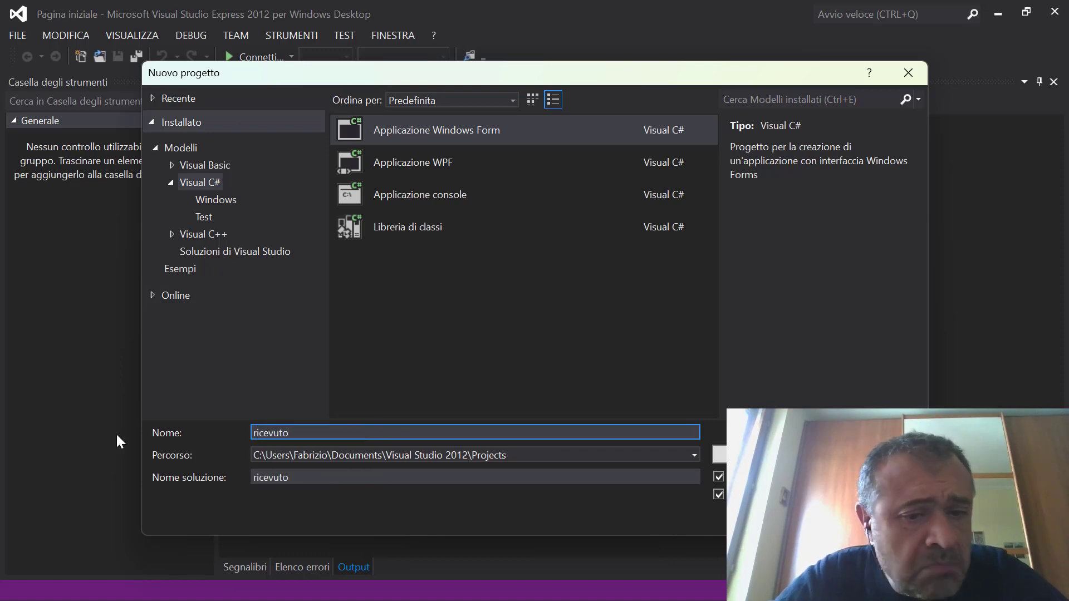
{"action": "key", "text": "Return"}
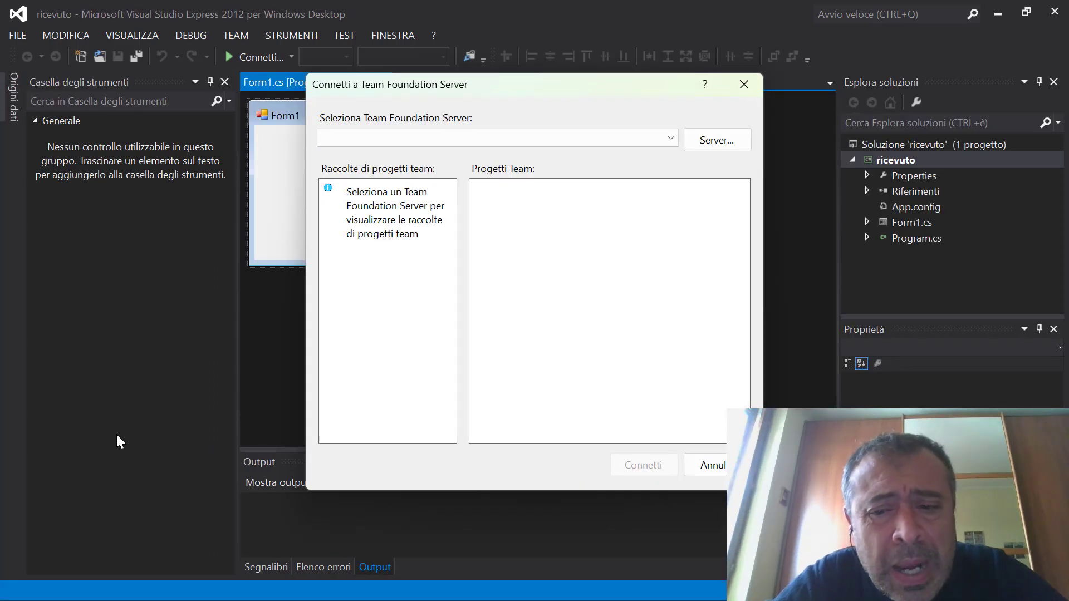
{"action": "left_click", "coordinate": [724, 471]}
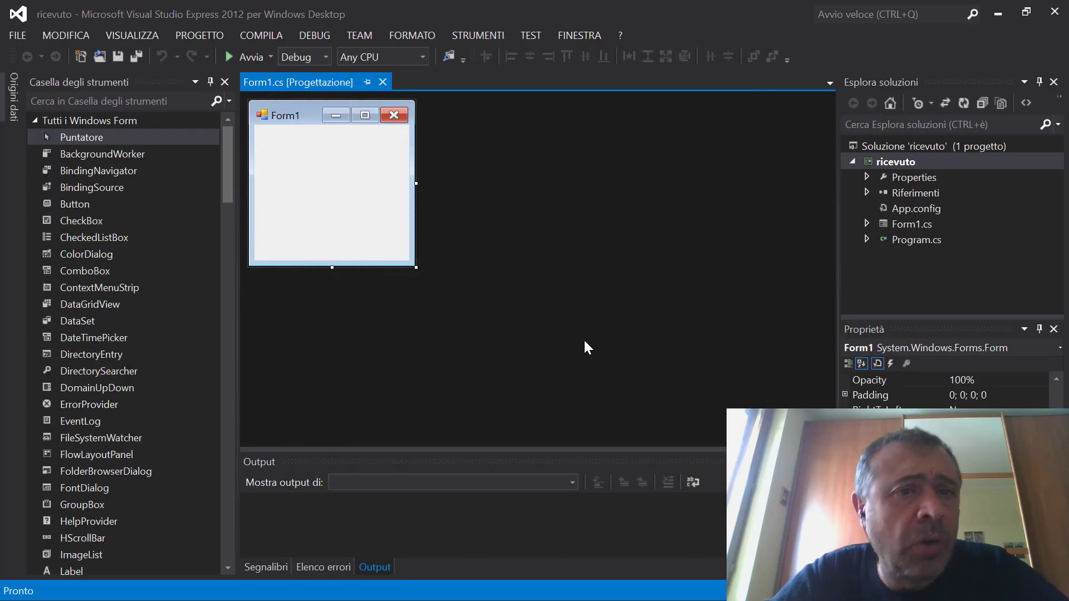
Run the empty ricevuto project once, and close its form and Visual Studio
{"action": "left_click", "coordinate": [244, 59]}
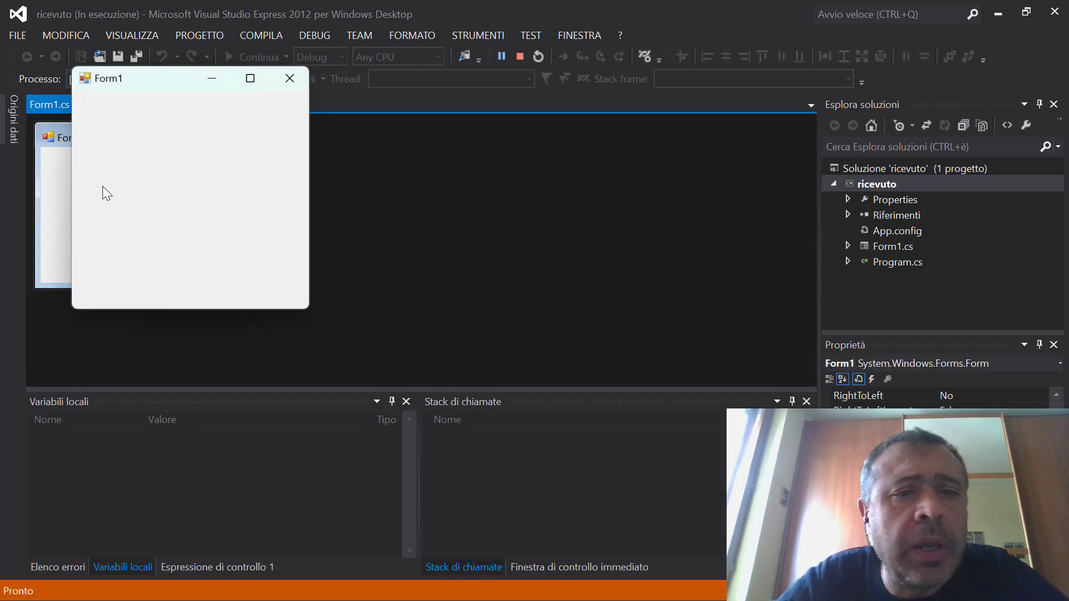
{"action": "left_click", "coordinate": [291, 81]}
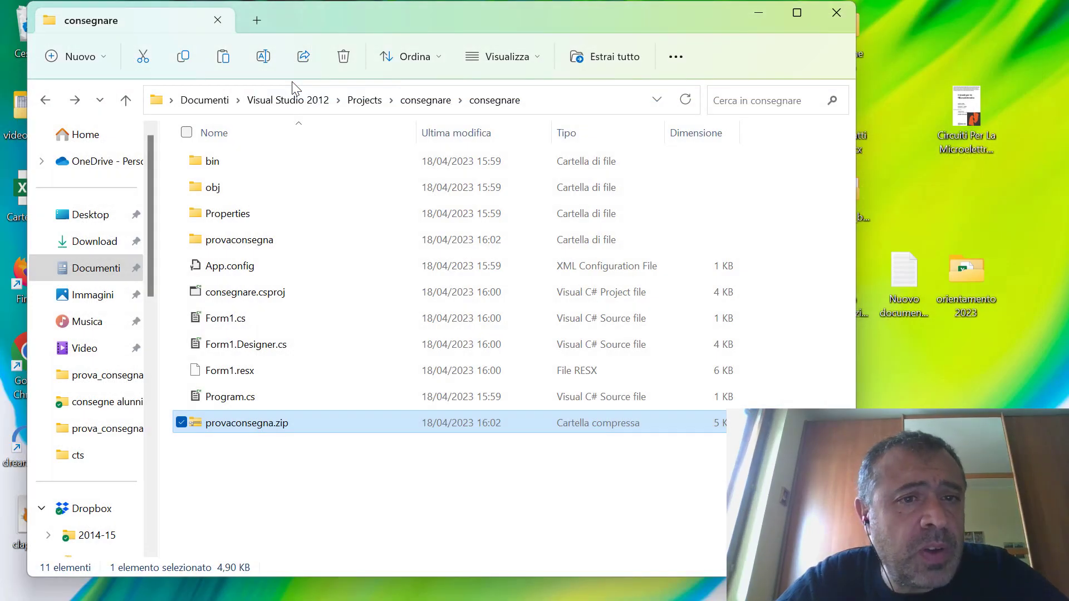
Copy all six files from the provaconsegna folder inside the consegnare project, starting from the Projects folder
{"action": "left_click", "coordinate": [361, 101]}
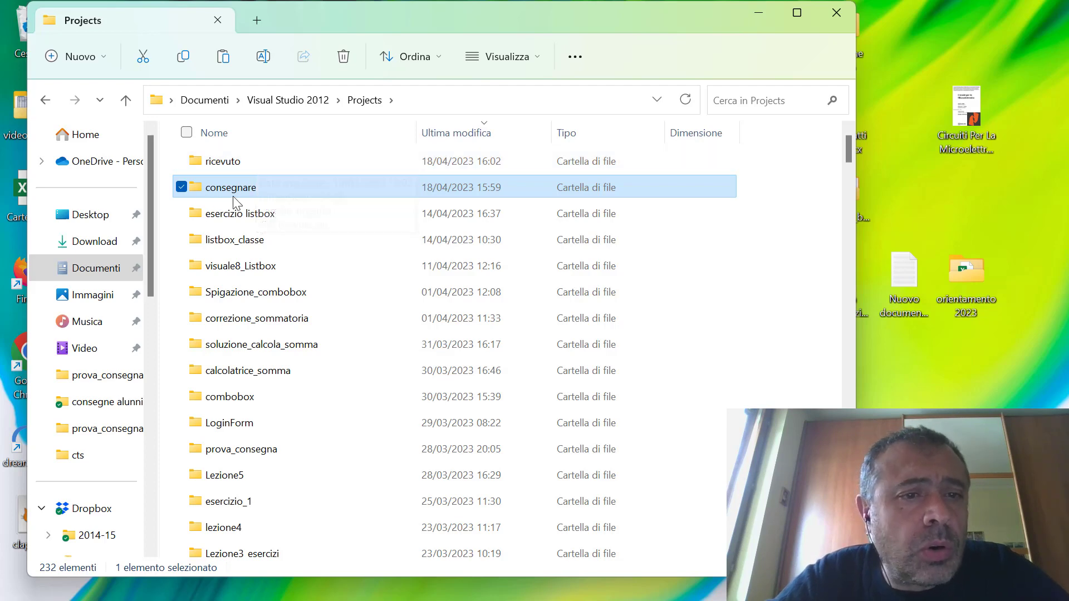
{"action": "mouse_move", "coordinate": [254, 189]}
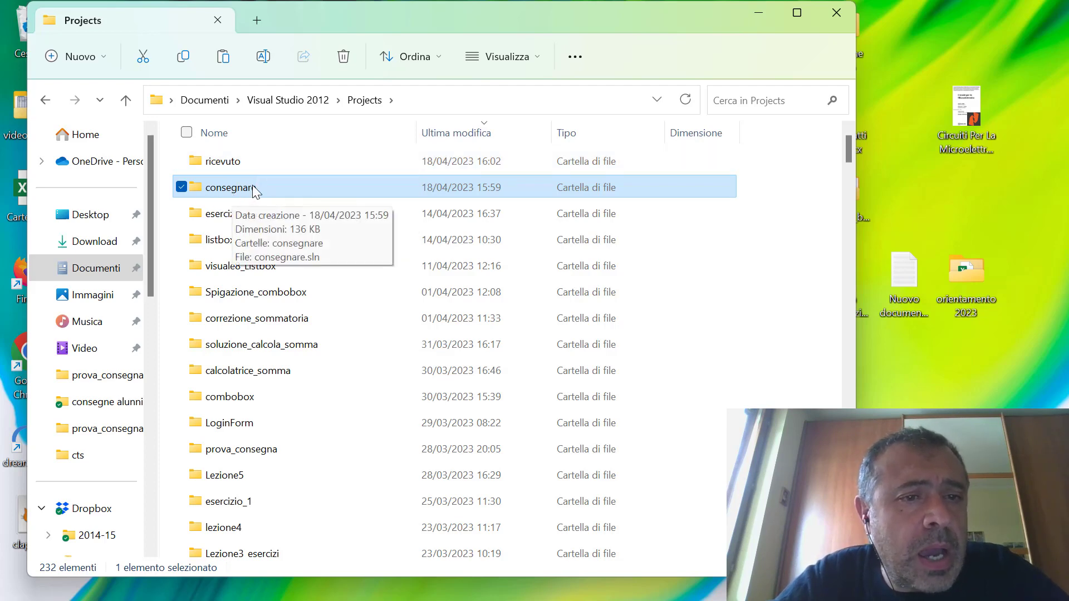
{"action": "double_click", "coordinate": [232, 187]}
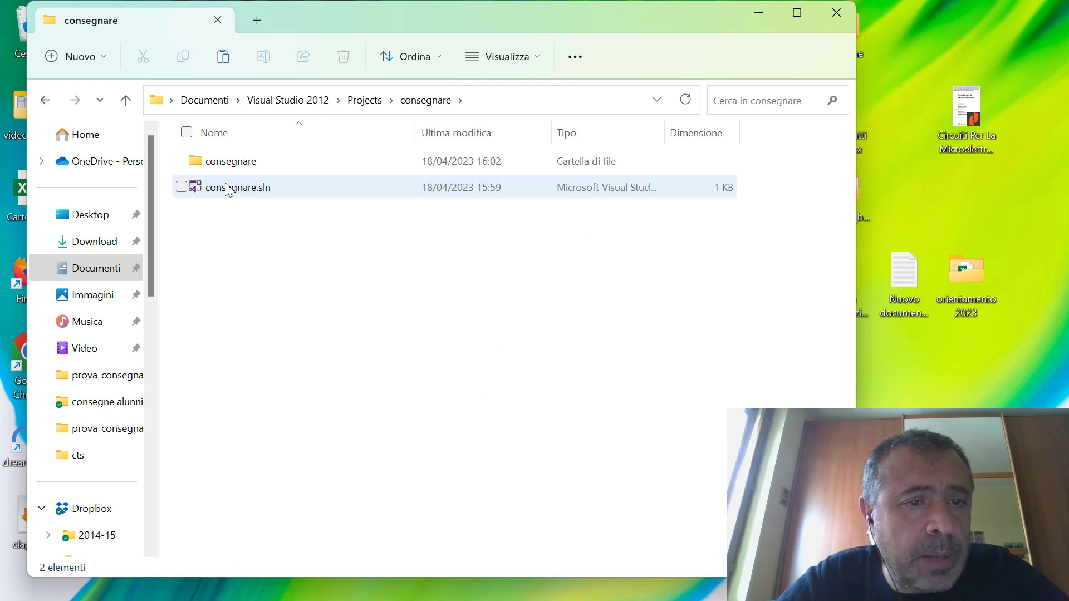
{"action": "double_click", "coordinate": [243, 164]}
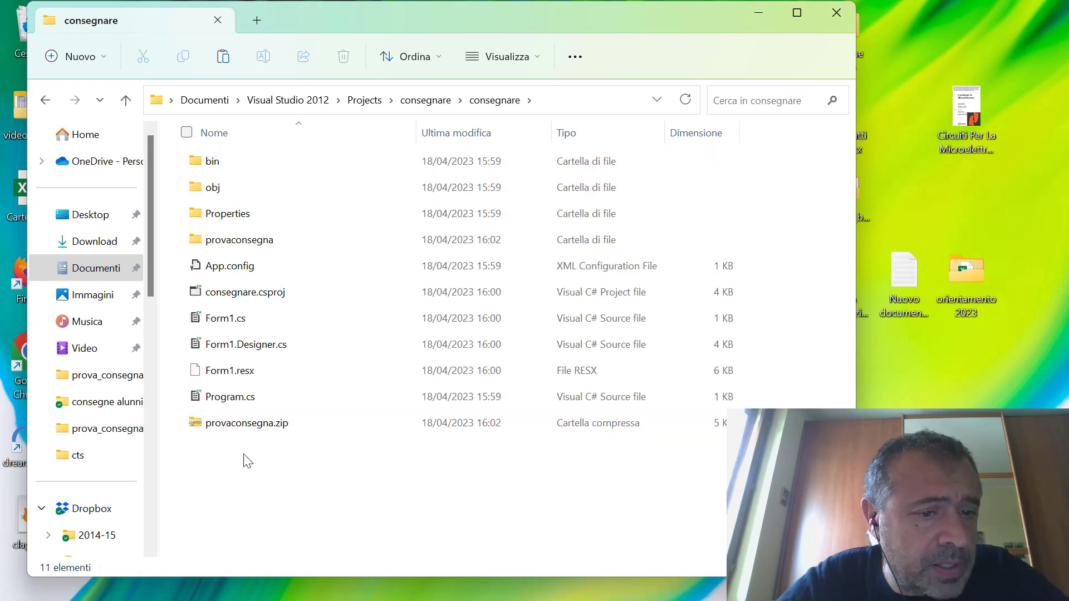
{"action": "mouse_move", "coordinate": [249, 427]}
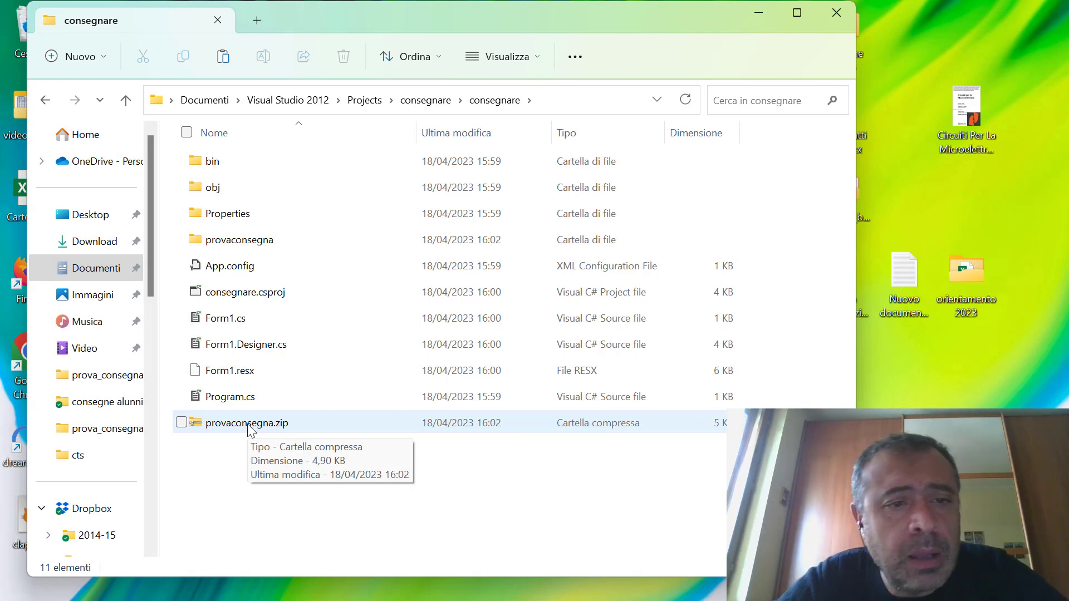
{"action": "double_click", "coordinate": [267, 241]}
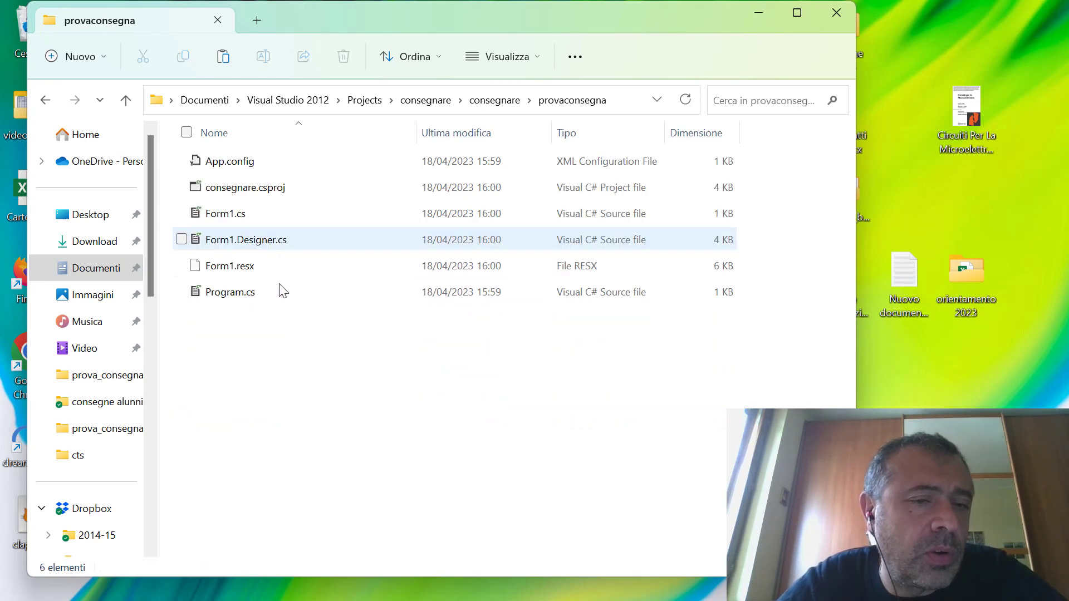
{"action": "left_click_drag", "start_coordinate": [353, 376], "coordinate": [198, 159]}
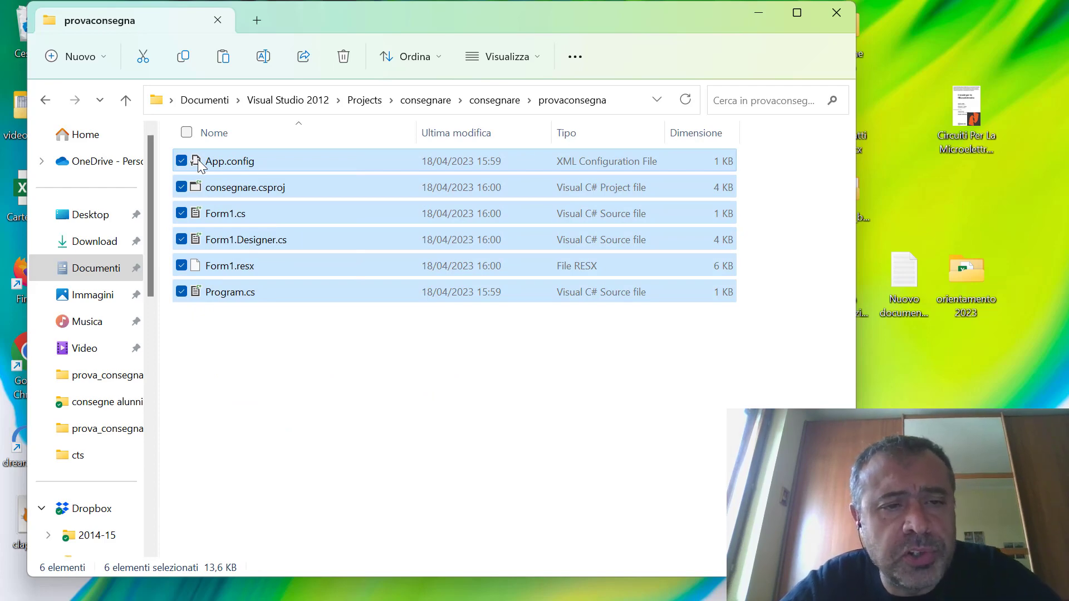
Replace the loose files in the inner ricevuto folder with the copied consegnare files, keeping bin, obj and Properties, and return to the outer folder
{"action": "left_click", "coordinate": [363, 102]}
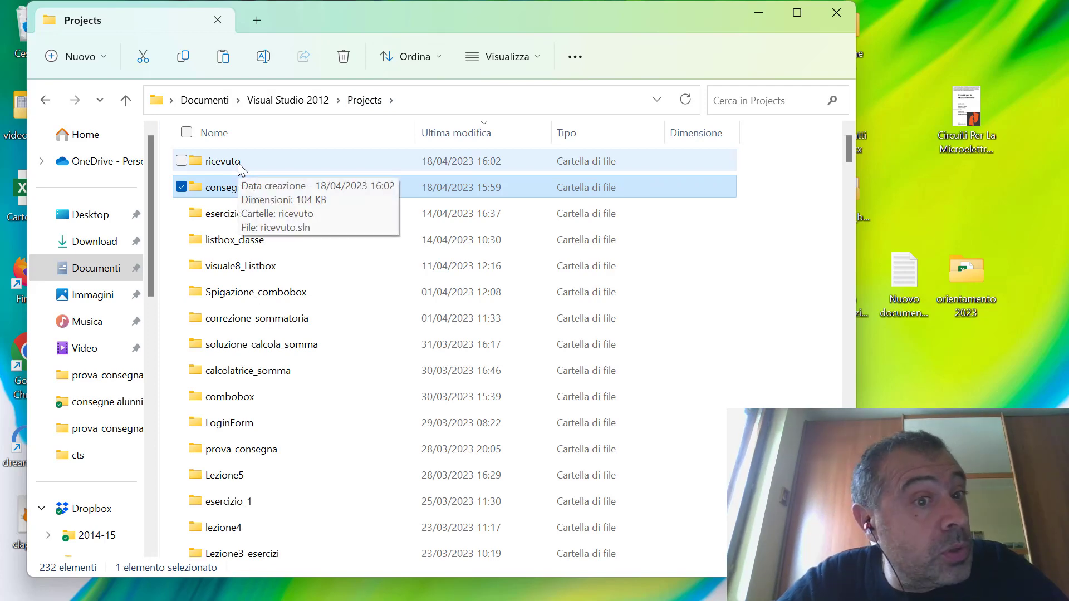
{"action": "double_click", "coordinate": [223, 161]}
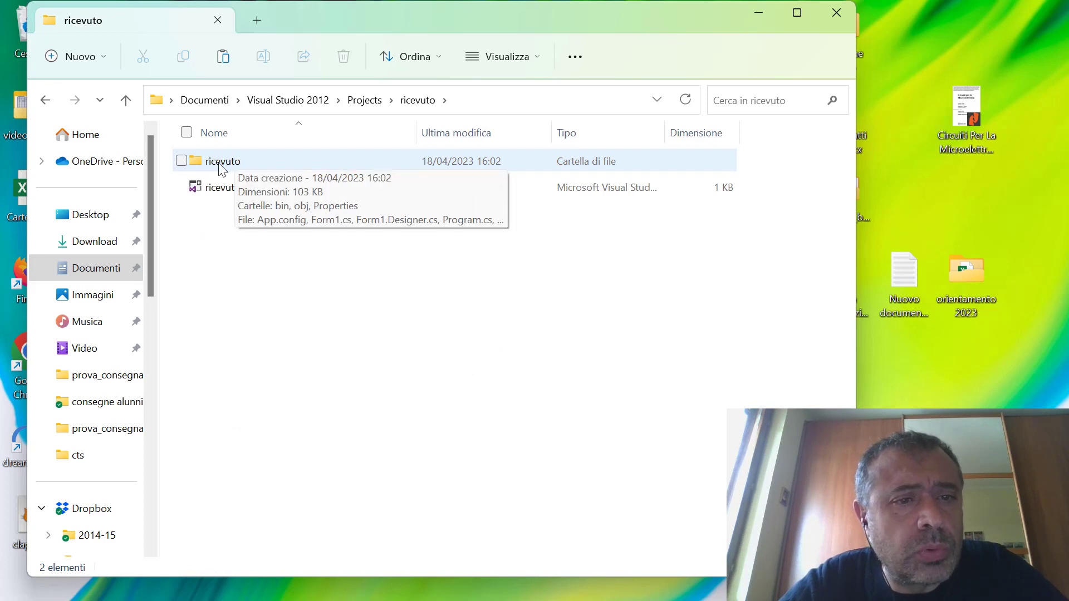
{"action": "double_click", "coordinate": [222, 161]}
{"action": "left_click_drag", "start_coordinate": [292, 403], "coordinate": [219, 238]}
{"action": "key", "text": "Delete"}
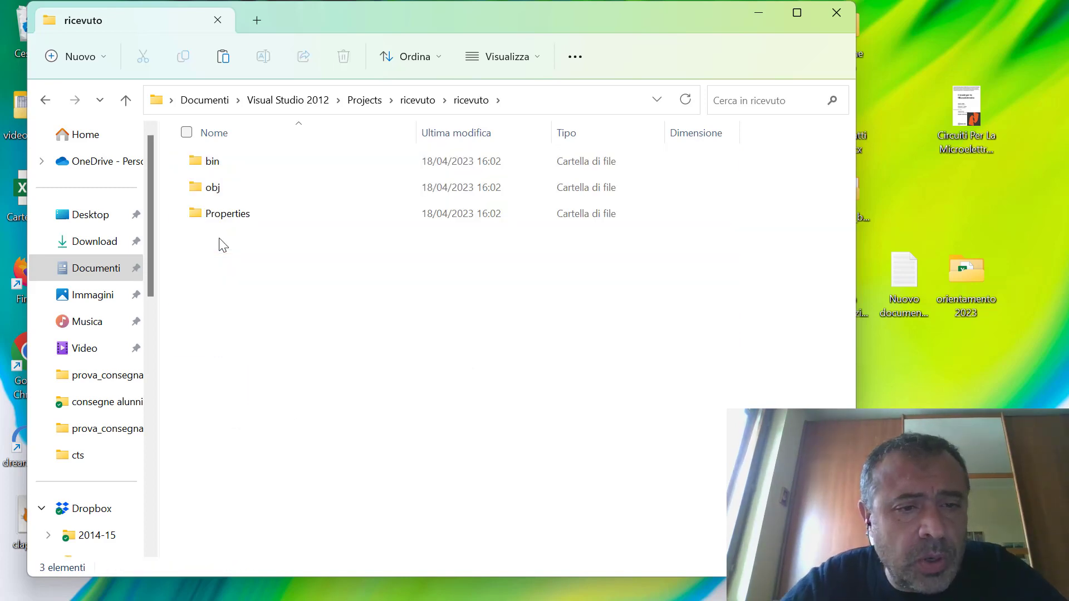
{"action": "key", "text": "ctrl+z"}
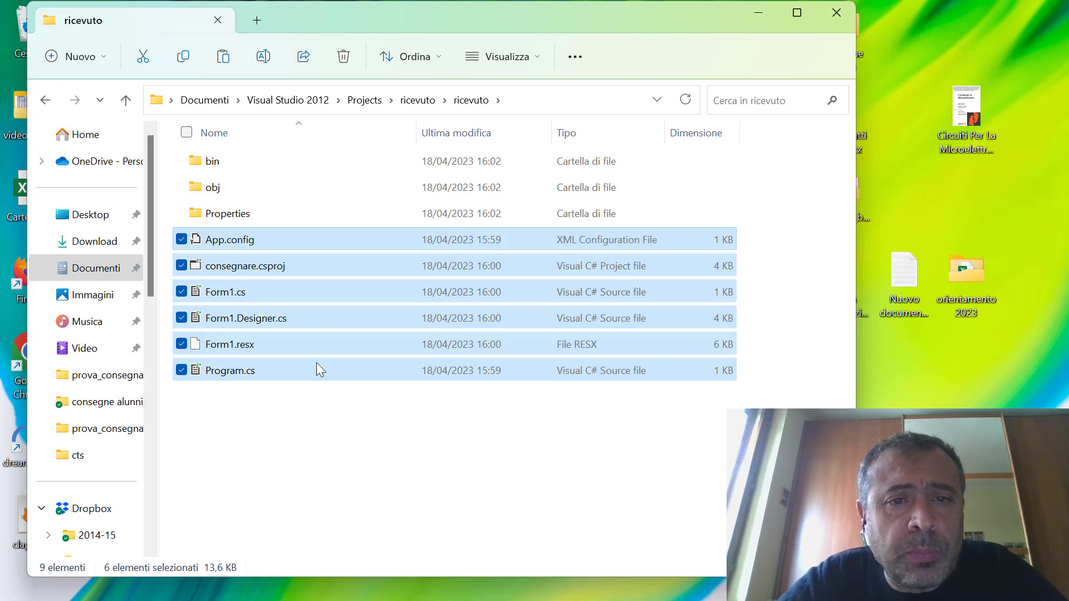
{"action": "left_click", "coordinate": [421, 101]}
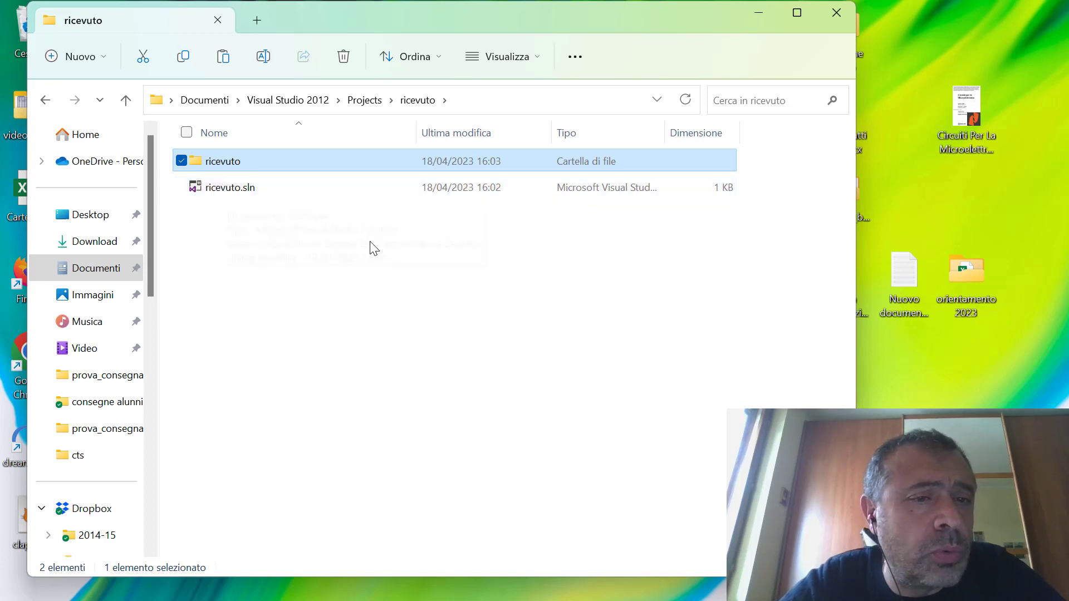
Rename consegnare.csproj in the inner ricevuto folder as ricevuto.csproj
{"action": "double_click", "coordinate": [253, 165]}
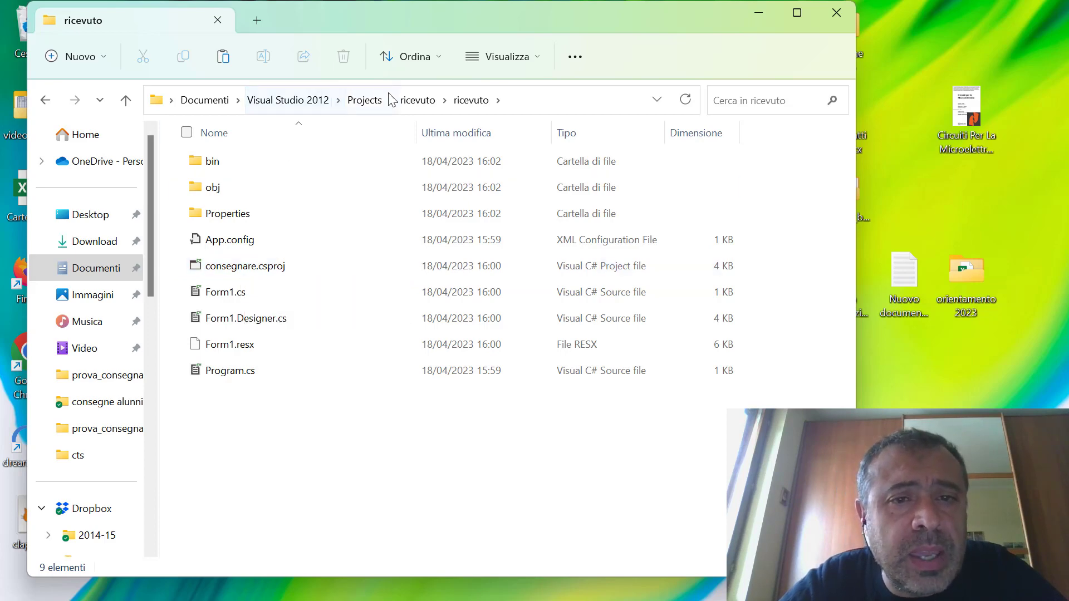
{"action": "left_click", "coordinate": [417, 100]}
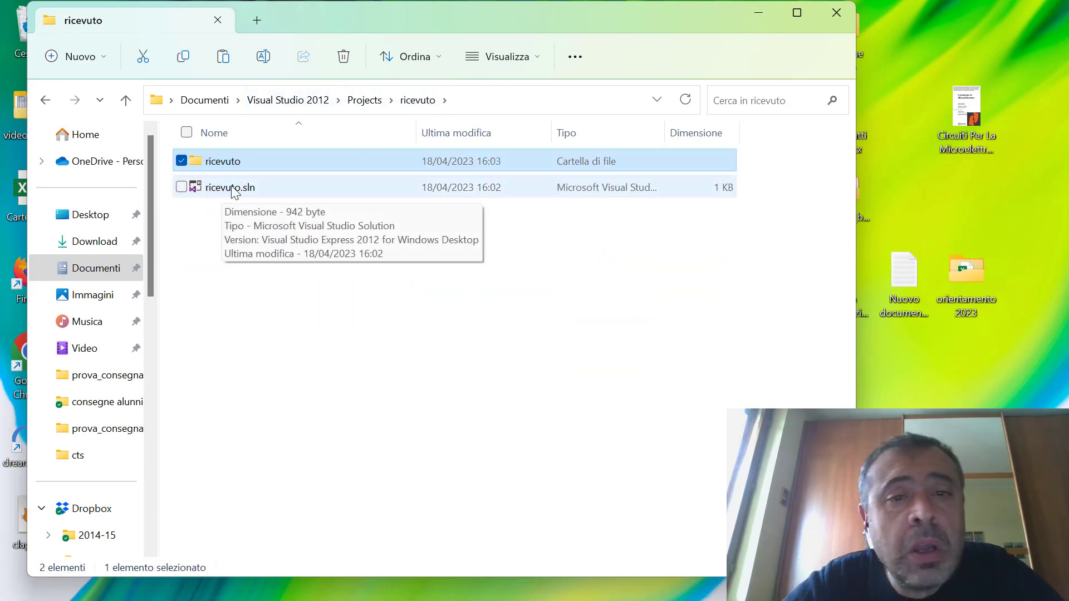
{"action": "double_click", "coordinate": [331, 166]}
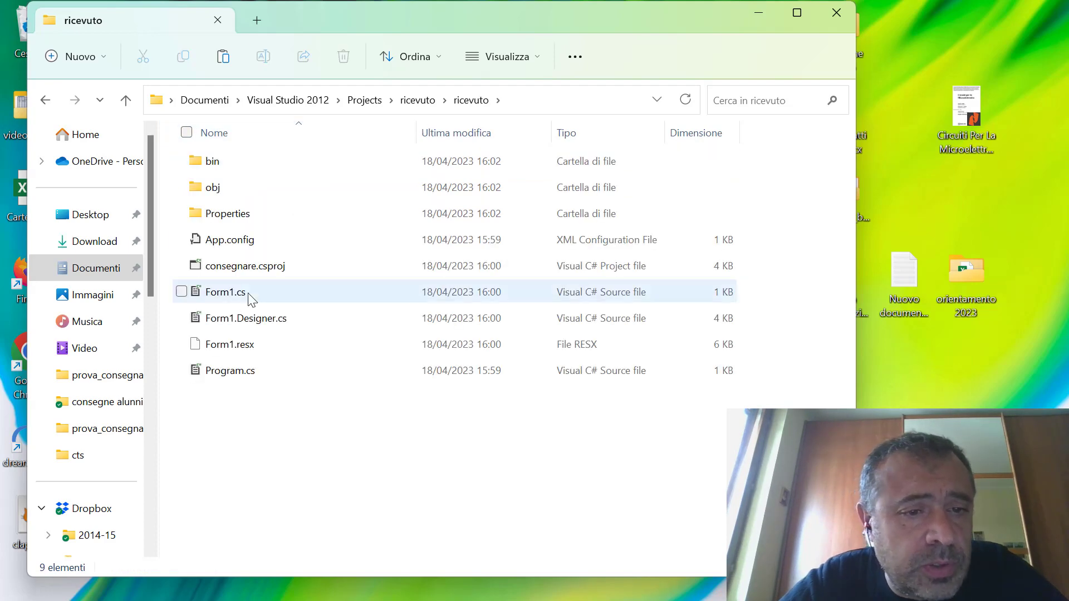
{"action": "left_click", "coordinate": [229, 270]}
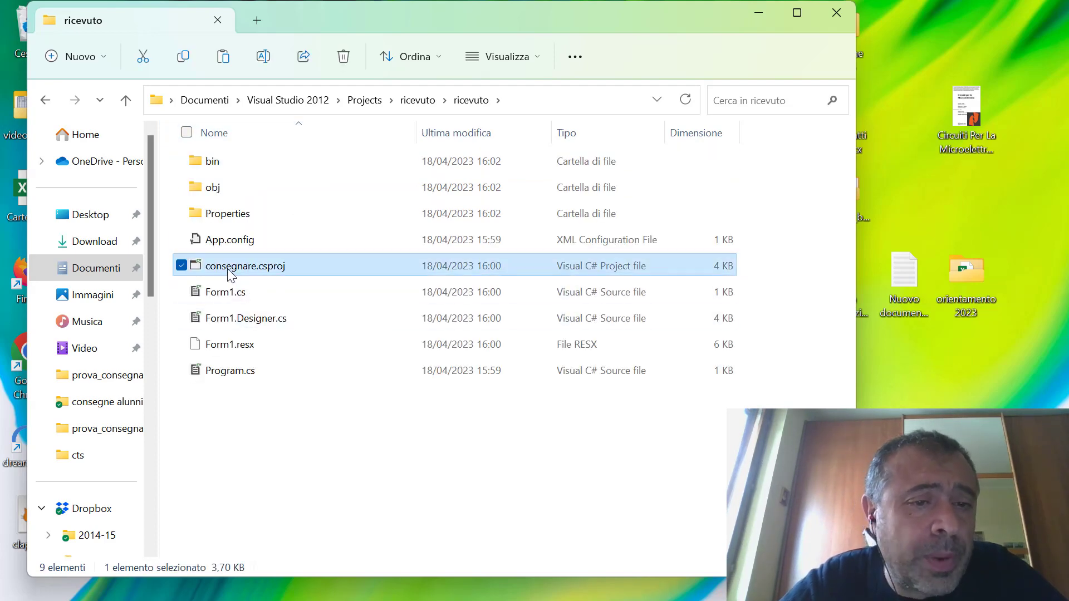
{"action": "left_click", "coordinate": [231, 270]}
{"action": "type", "text": "ricevuto"}
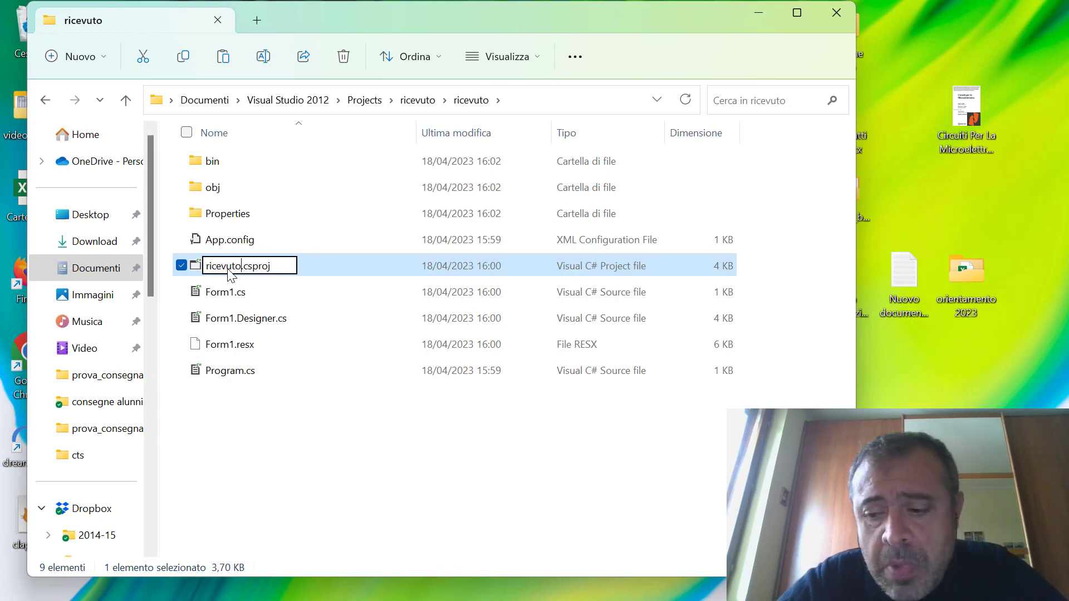
{"action": "key", "text": "Return"}
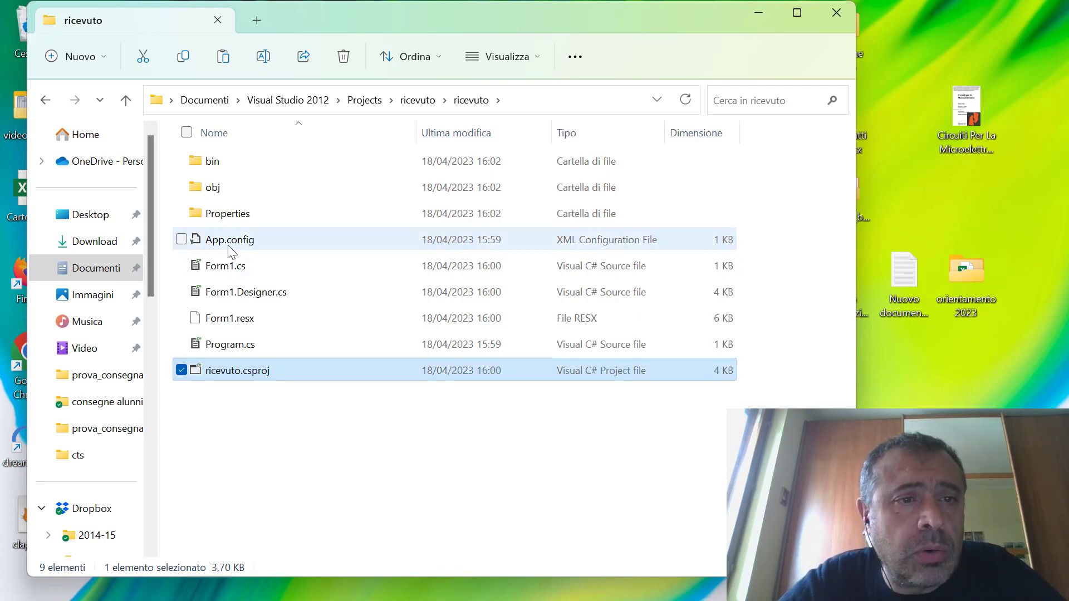
Open the ricevuto.sln solution from the outer ricevuto folder and view the code of Form1.cs
{"action": "left_click", "coordinate": [127, 105]}
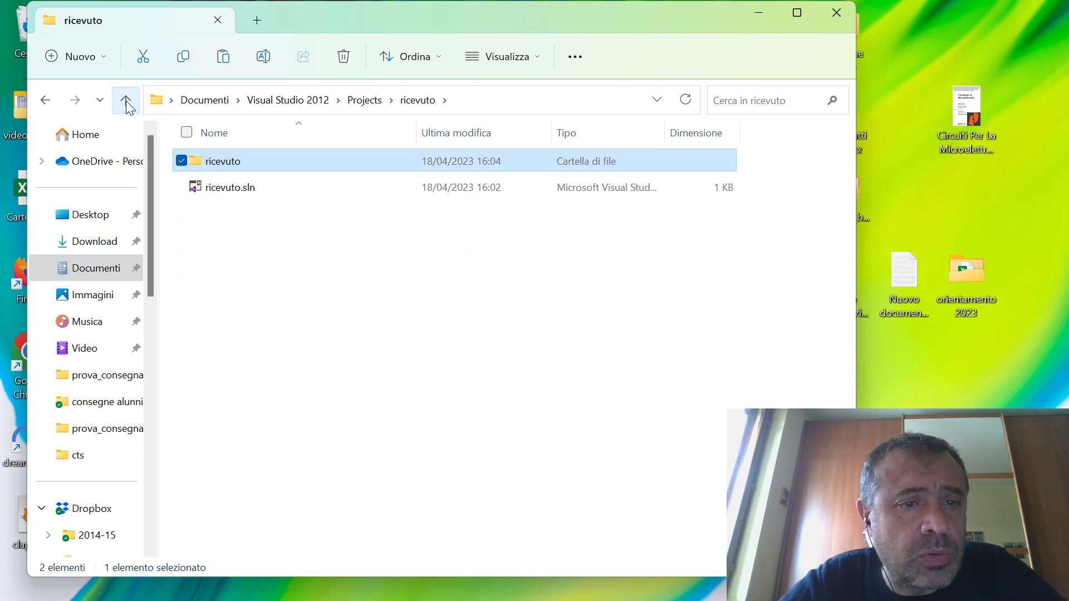
{"action": "left_click", "coordinate": [293, 241]}
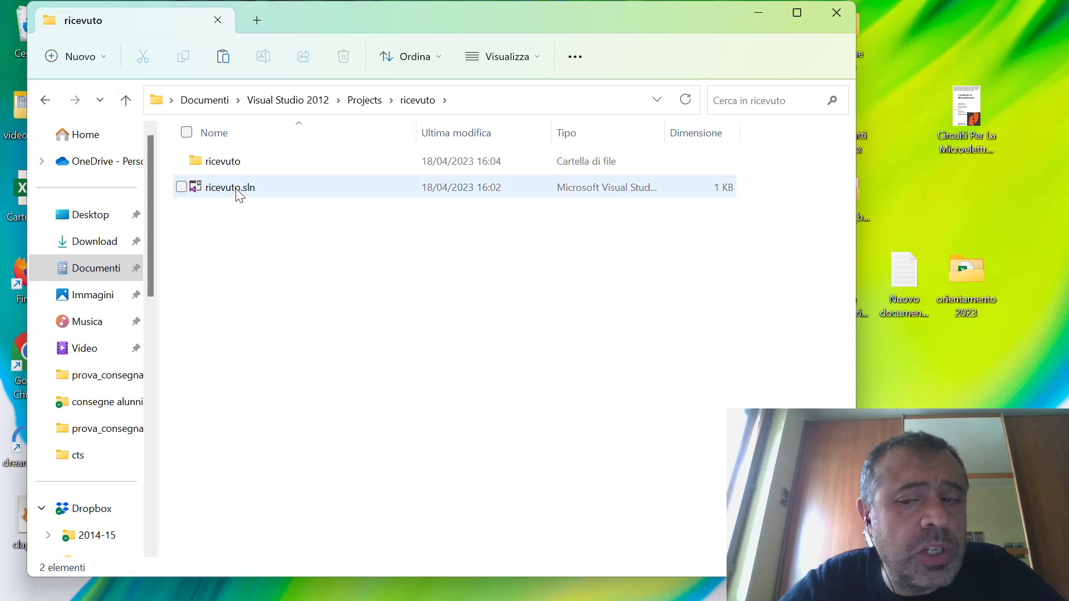
{"action": "left_click", "coordinate": [239, 192]}
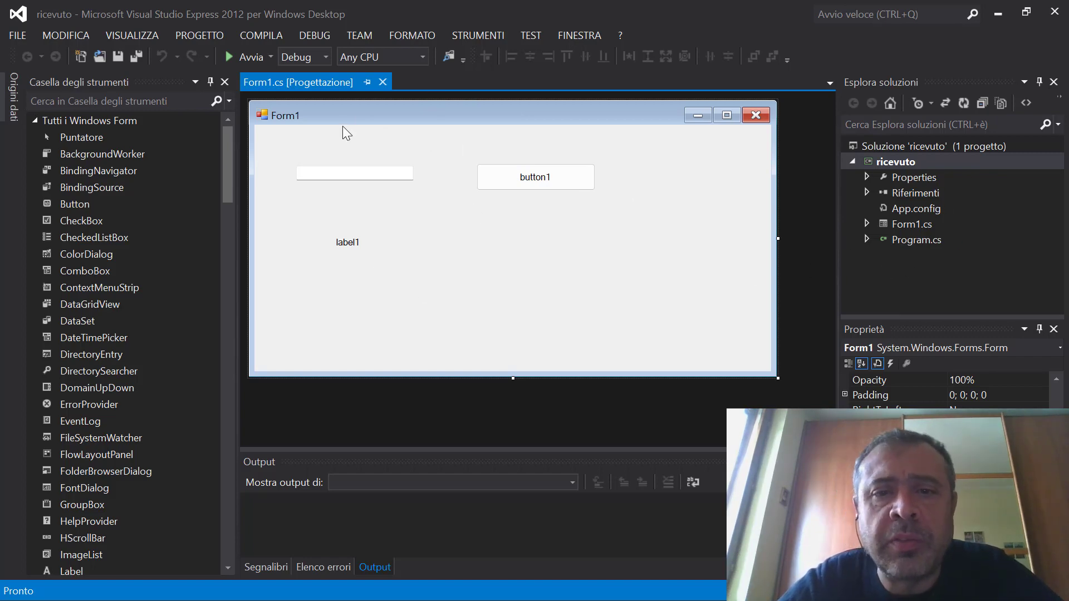
{"action": "right_click", "coordinate": [896, 225]}
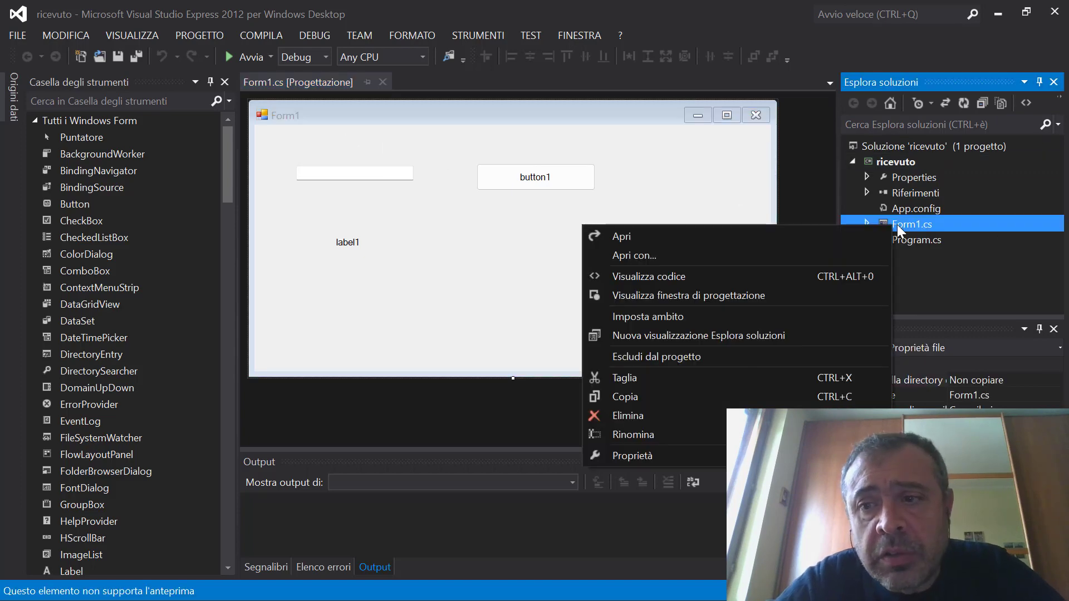
{"action": "left_click", "coordinate": [726, 275]}
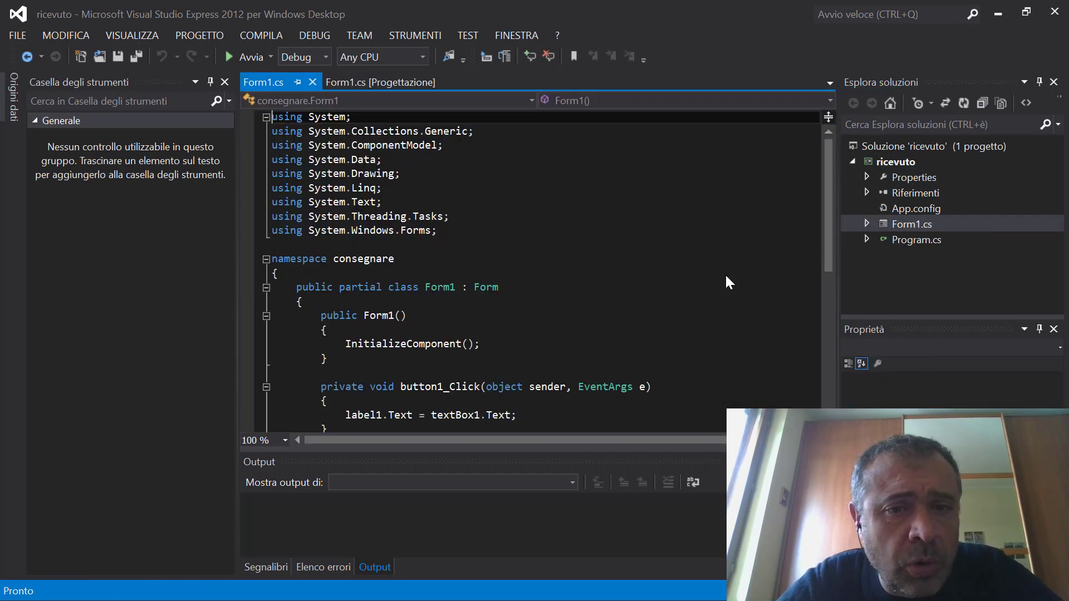
{"action": "scroll", "coordinate": [630, 319], "scroll_direction": "down", "scroll_amount": 4}
{"action": "scroll", "coordinate": [630, 319], "scroll_direction": "up", "scroll_amount": 5}
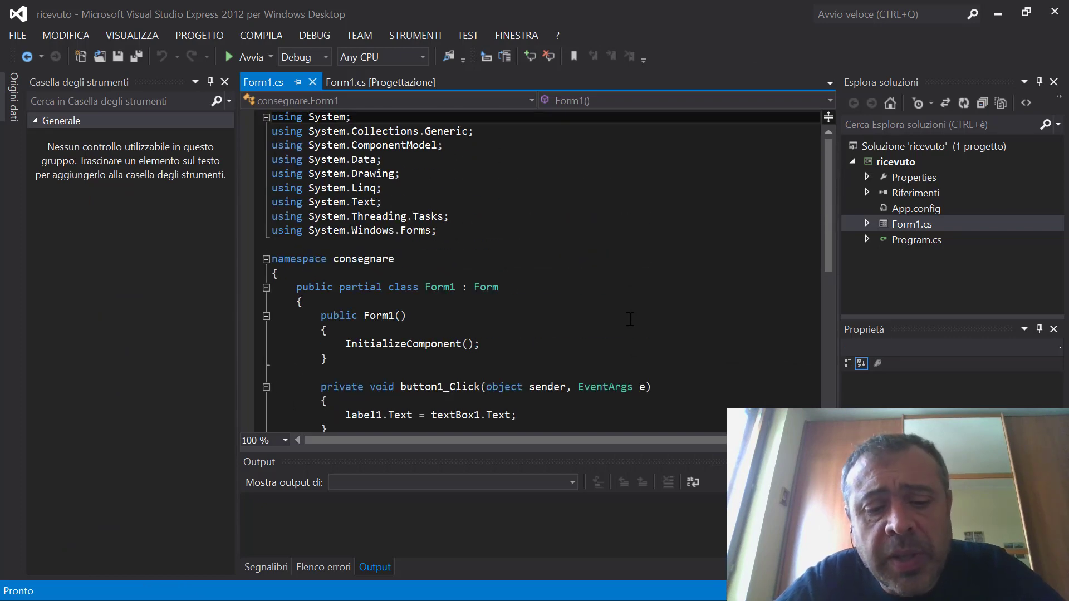
Run the ricevuto project, test button1 with the text "prova" in the text box, and close the form
{"action": "key", "text": "F5"}
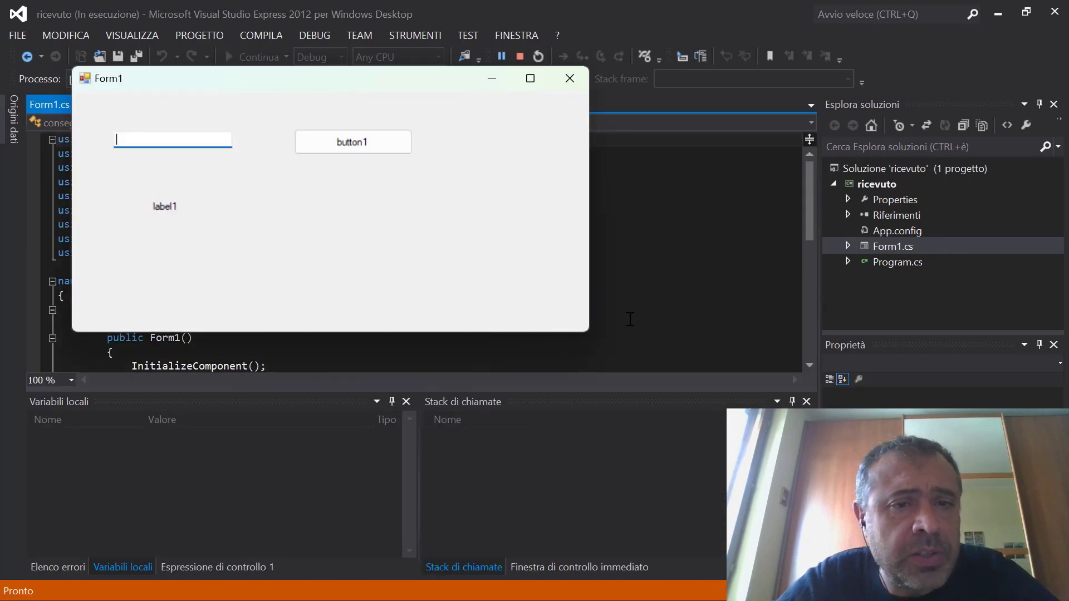
{"action": "type", "text": "prova"}
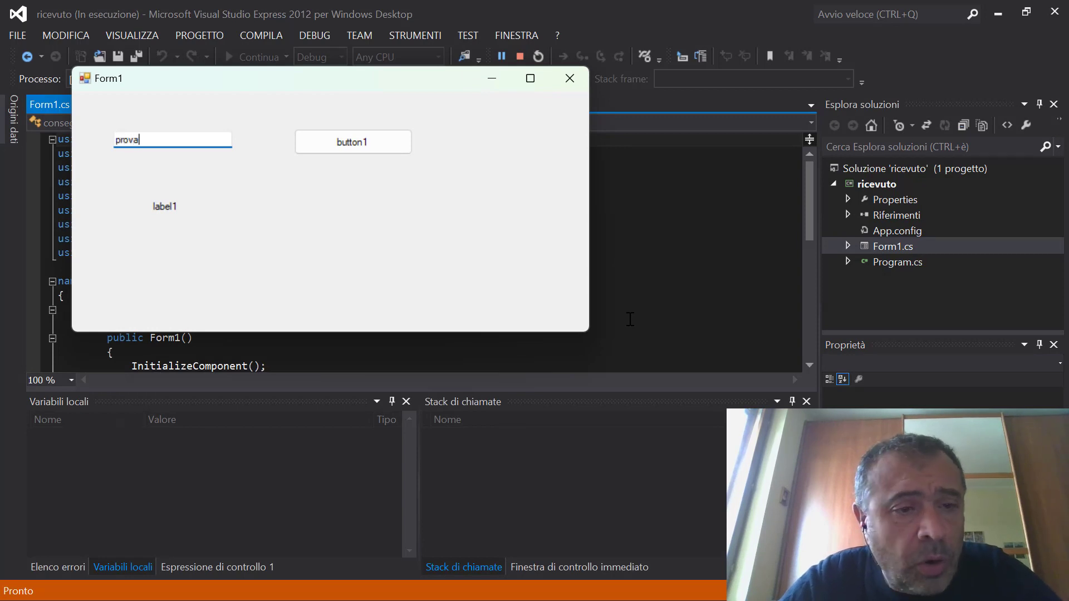
{"action": "type", "text": " di scrt"}
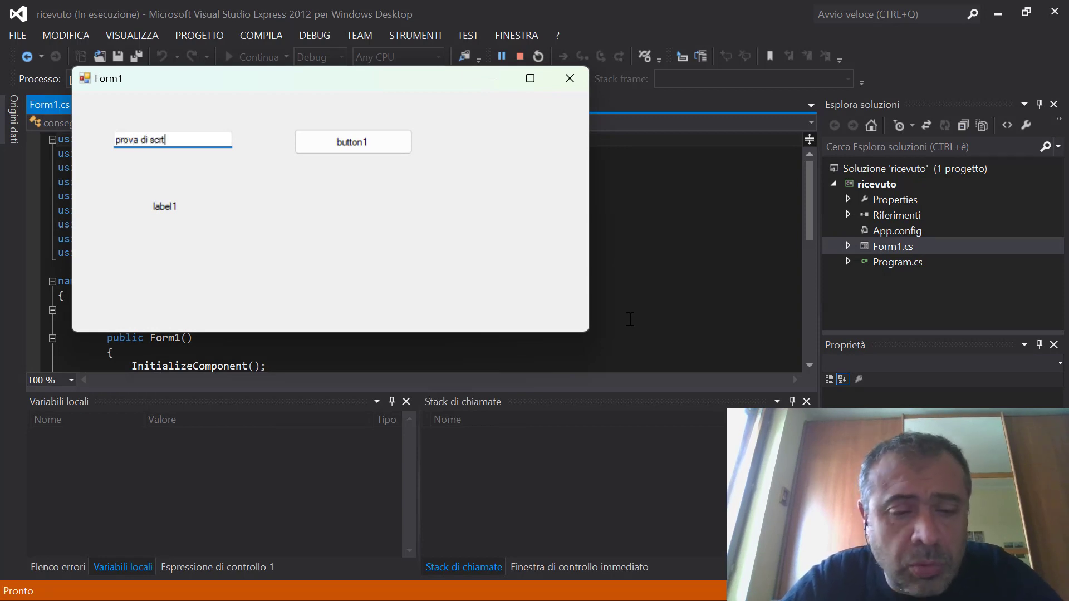
{"action": "key", "text": "BackSpace"}
{"action": "key", "text": "BackSpace"}
{"action": "key", "text": "BackSpace"}
{"action": "key", "text": "BackSpace"}
{"action": "key", "text": "BackSpace"}
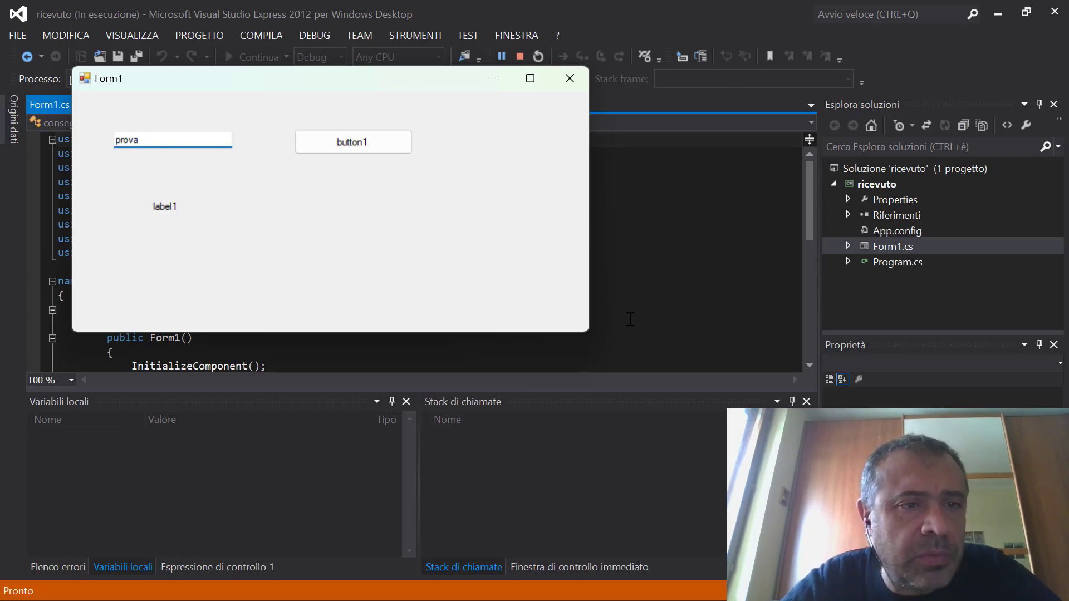
{"action": "left_click", "coordinate": [364, 145]}
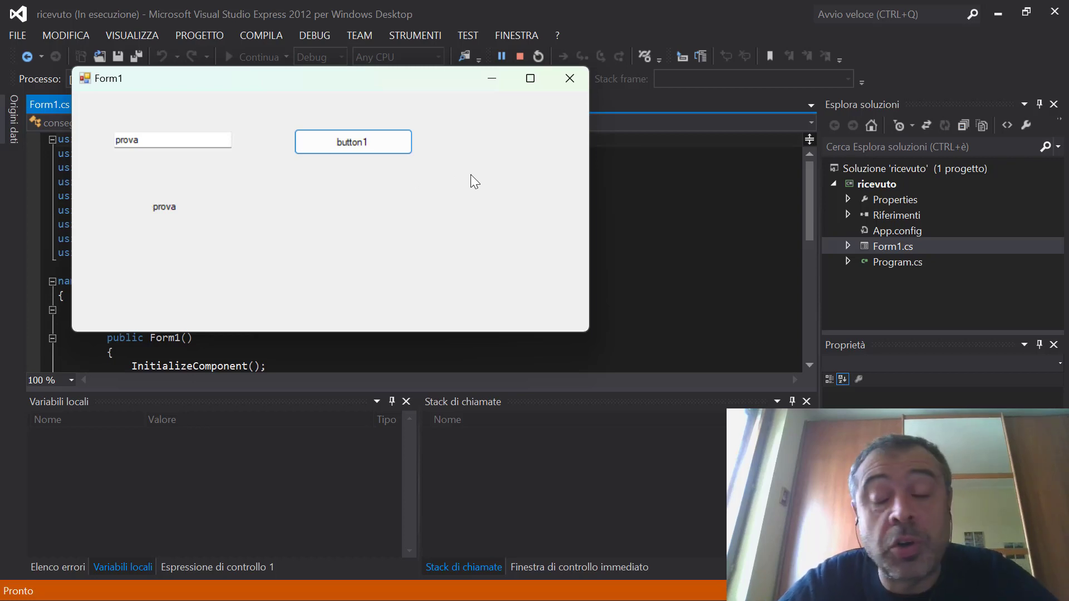
{"action": "left_click", "coordinate": [570, 77]}
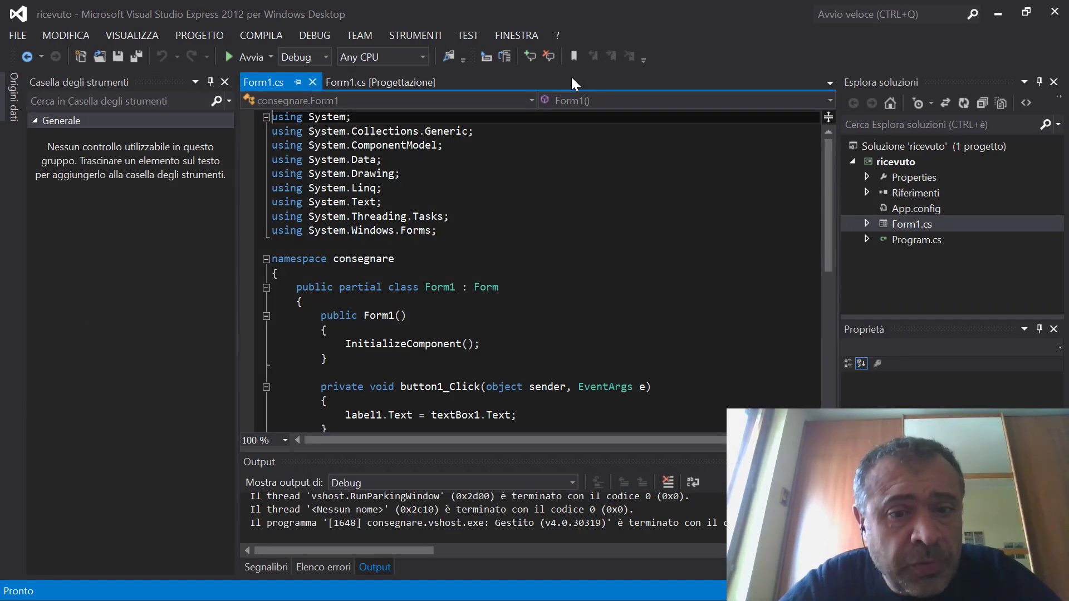
Switch to File Explorer and select the six loose files in the inner ricevuto folder, from App.config to ricevuto.csproj
{"action": "key", "text": "alt+Tab"}
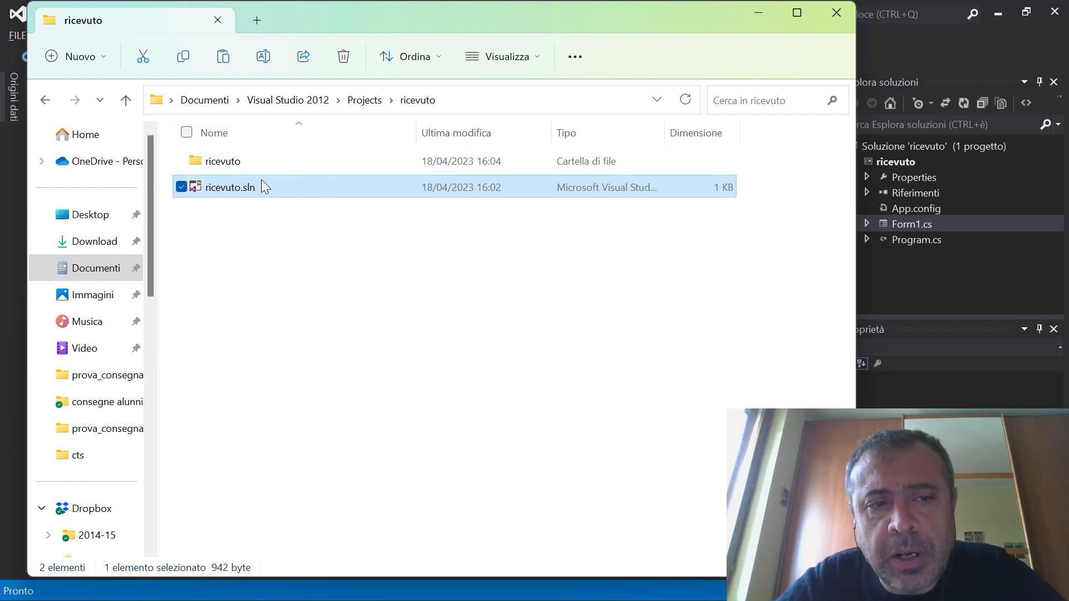
{"action": "double_click", "coordinate": [220, 162]}
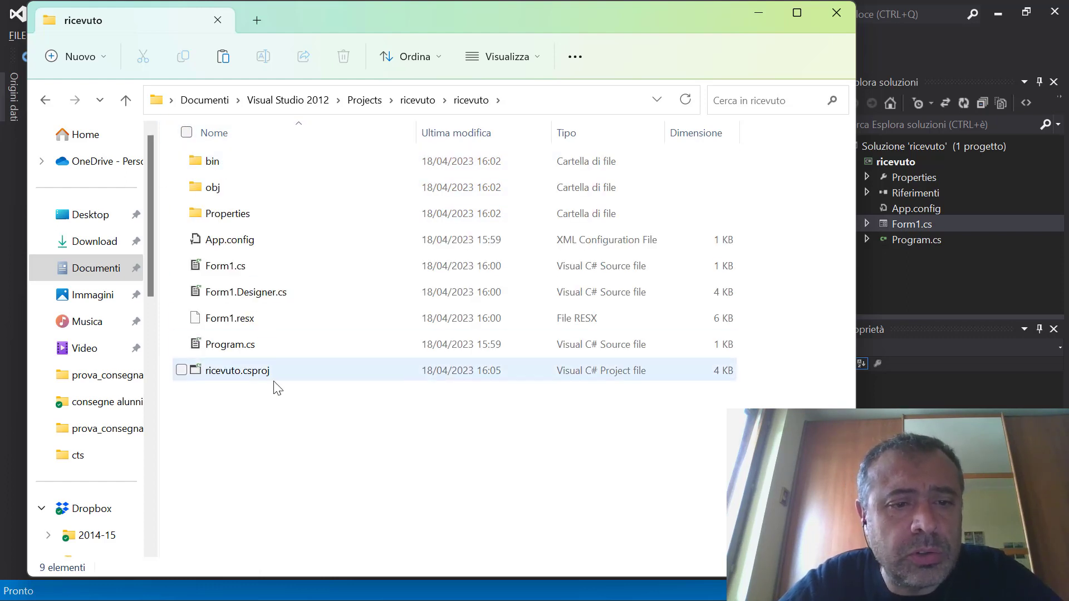
{"action": "left_click_drag", "start_coordinate": [277, 422], "coordinate": [190, 242]}
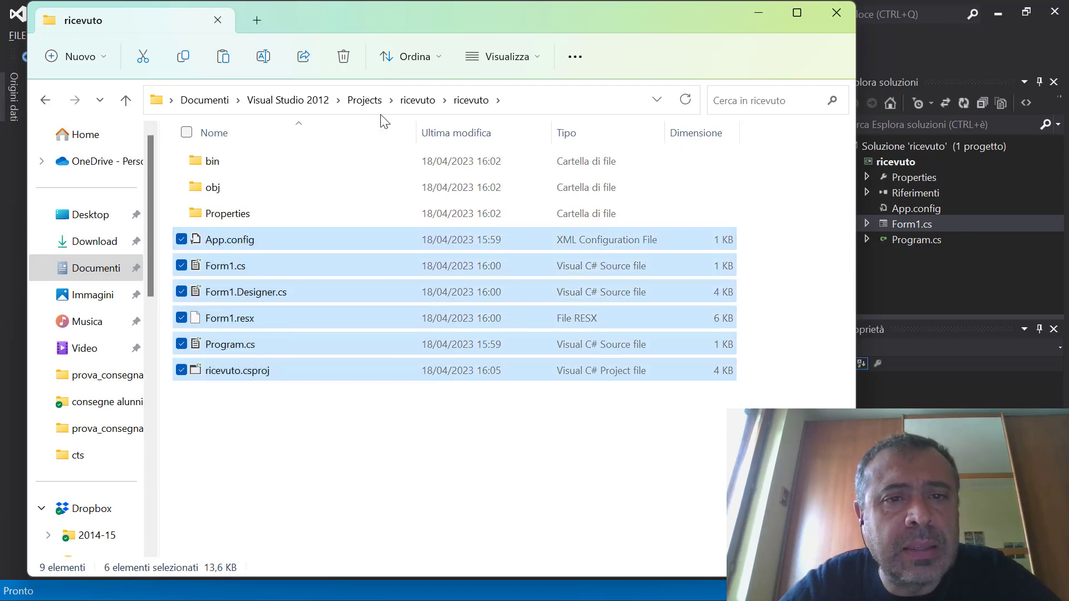
Examine the provaconsegna folder's files inside the consegnare project, starting from Projects, and return to the inner consegnare folder
{"action": "left_click", "coordinate": [366, 101]}
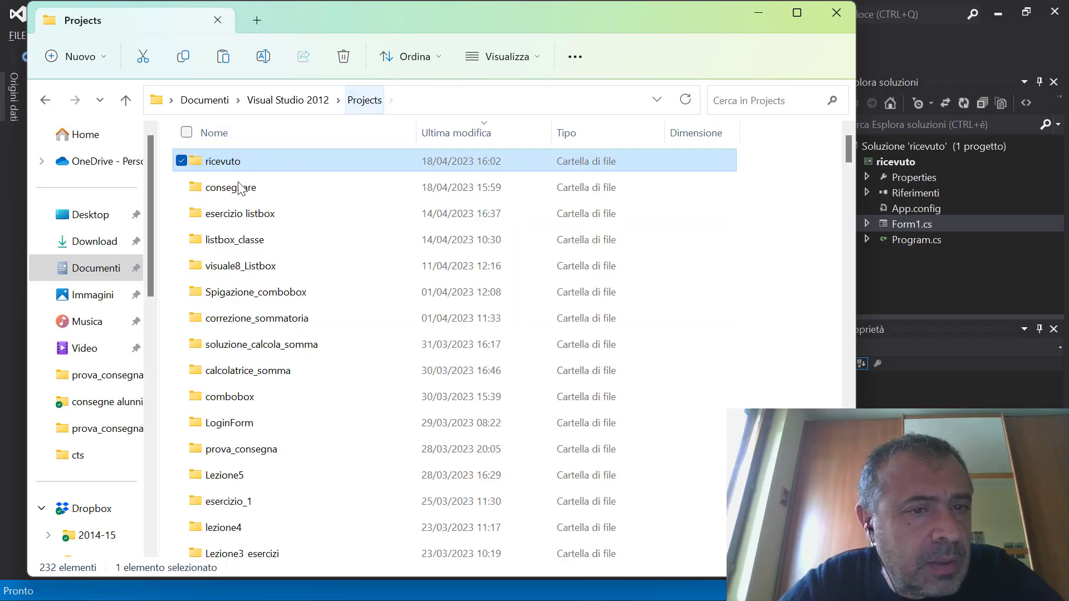
{"action": "double_click", "coordinate": [240, 187]}
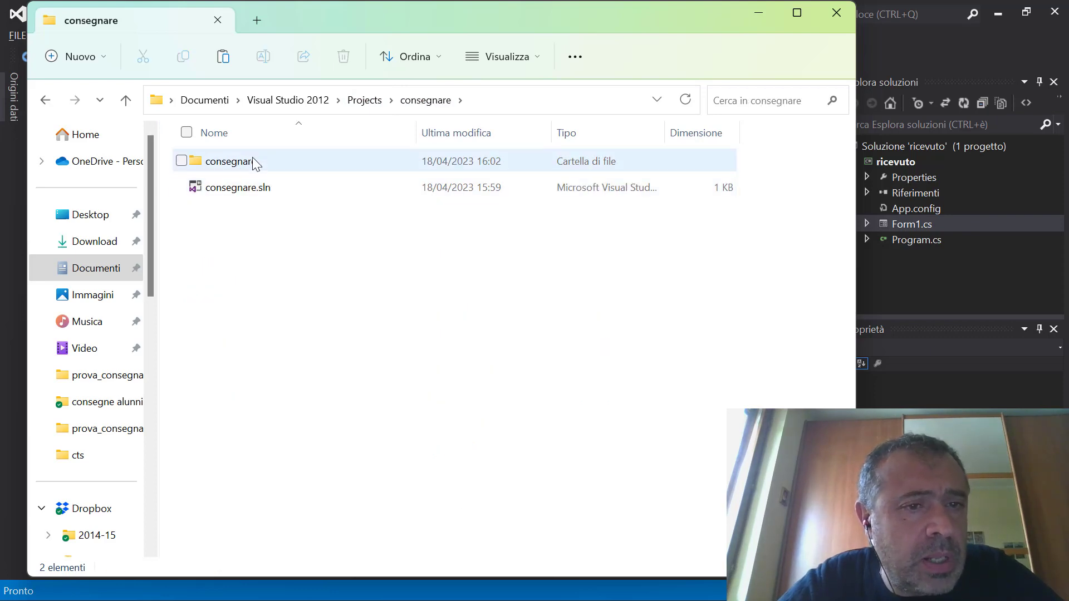
{"action": "double_click", "coordinate": [253, 160]}
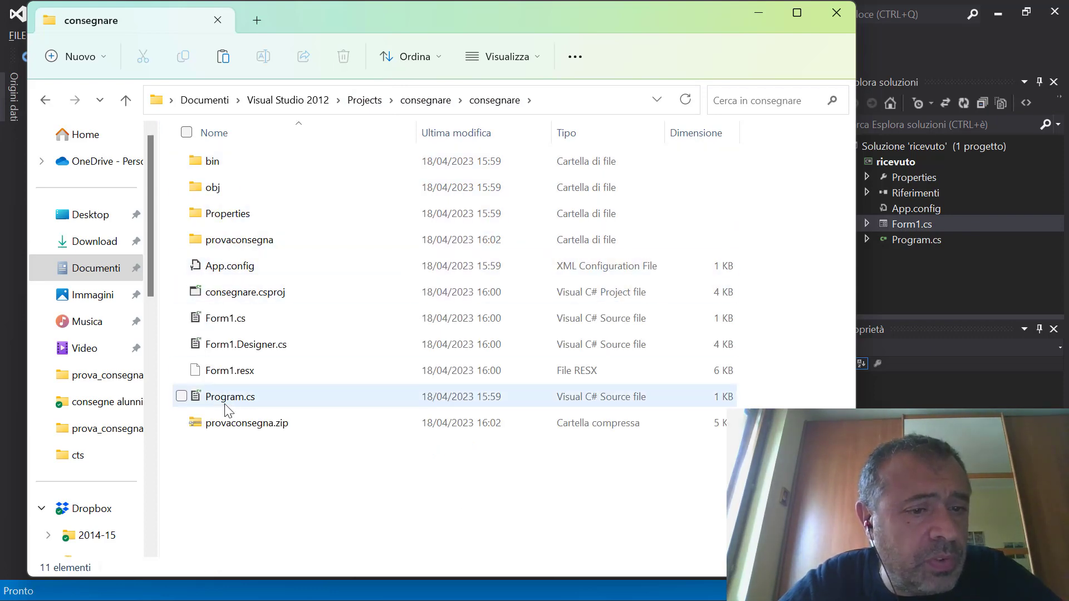
{"action": "double_click", "coordinate": [241, 245]}
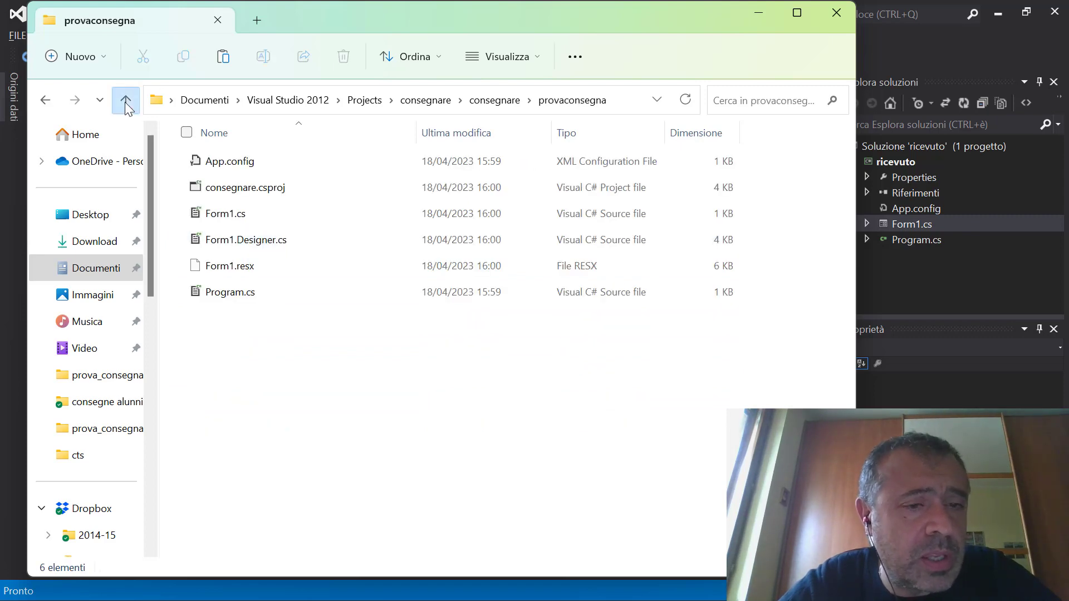
{"action": "left_click", "coordinate": [125, 101]}
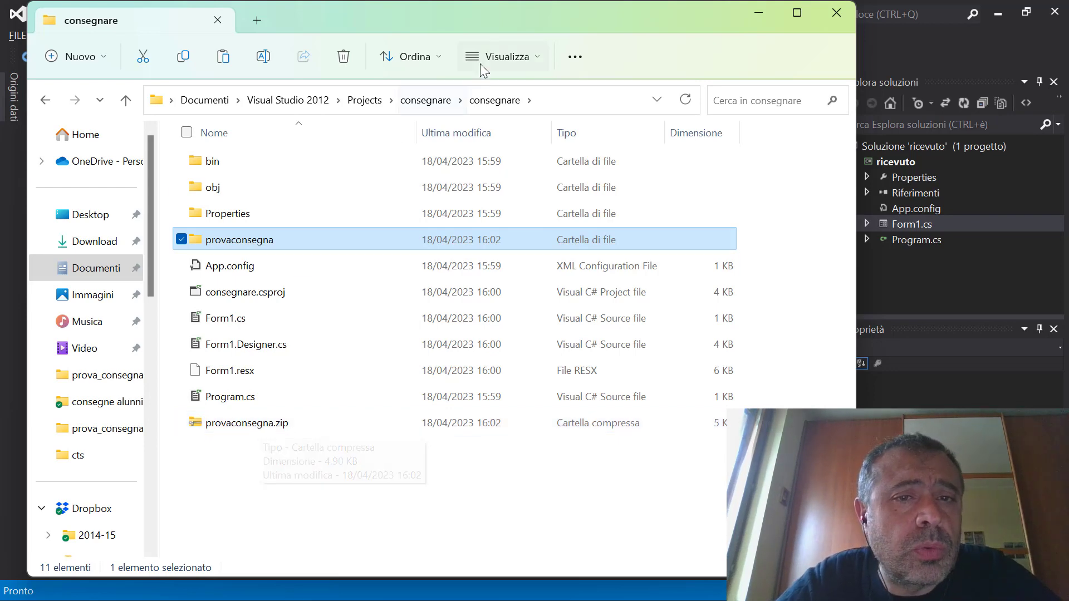
Review the six replaced files in the inner ricevuto folder by selecting them, and return to the outer ricevuto folder
{"action": "left_click", "coordinate": [427, 101]}
{"action": "left_click", "coordinate": [367, 100]}
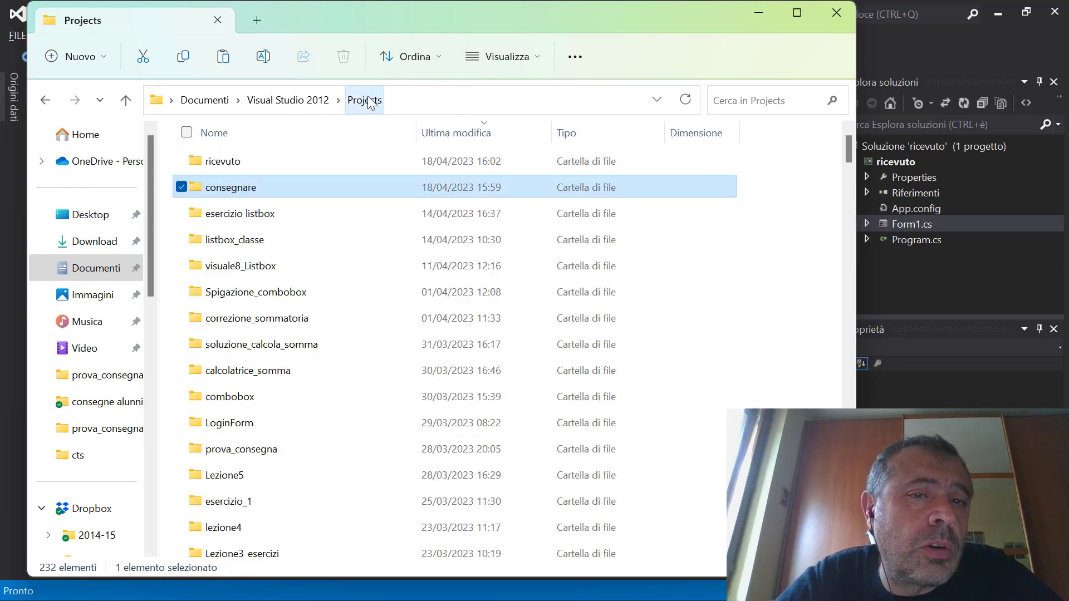
{"action": "double_click", "coordinate": [270, 161]}
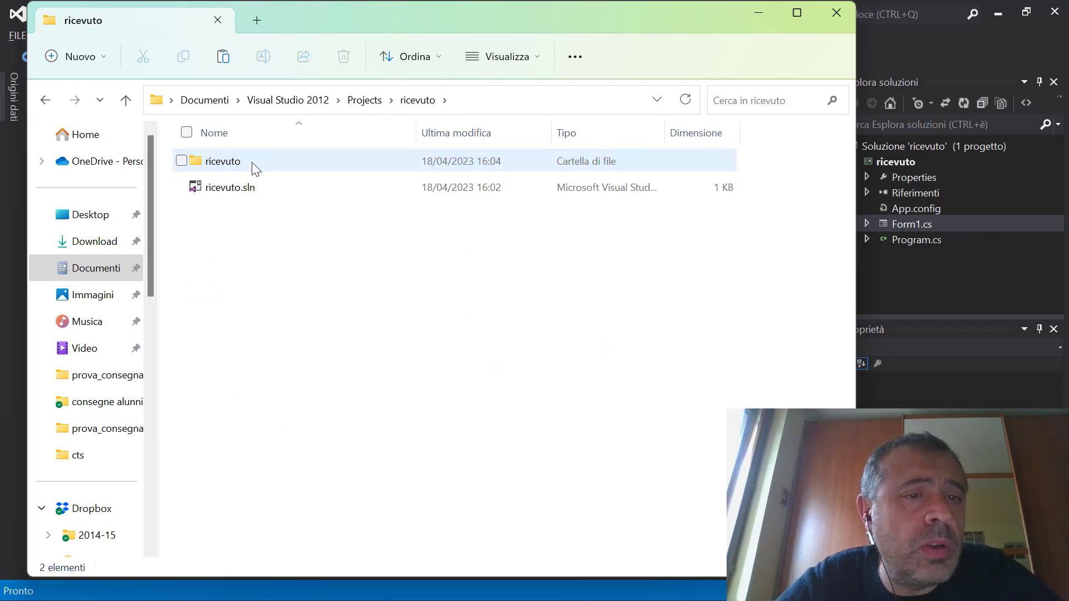
{"action": "double_click", "coordinate": [244, 162]}
{"action": "left_click_drag", "start_coordinate": [308, 452], "coordinate": [211, 240]}
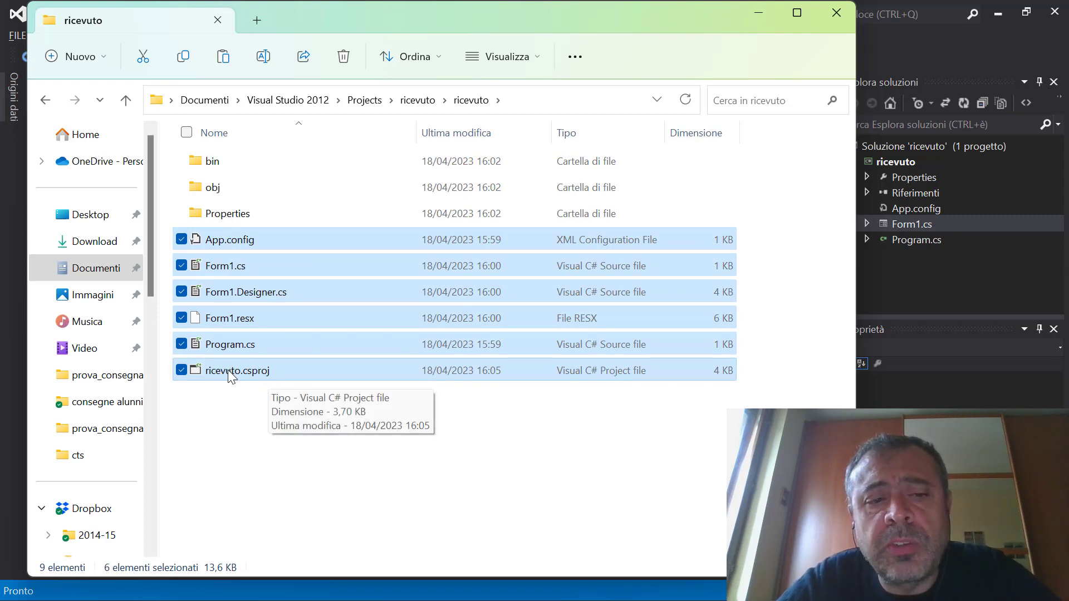
{"action": "left_click", "coordinate": [421, 103]}
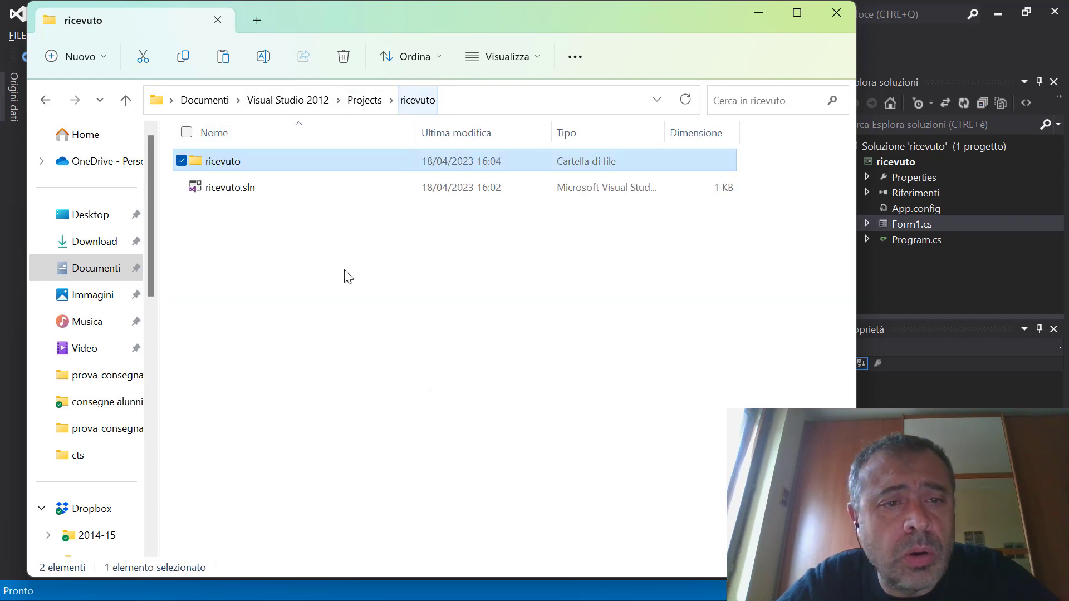